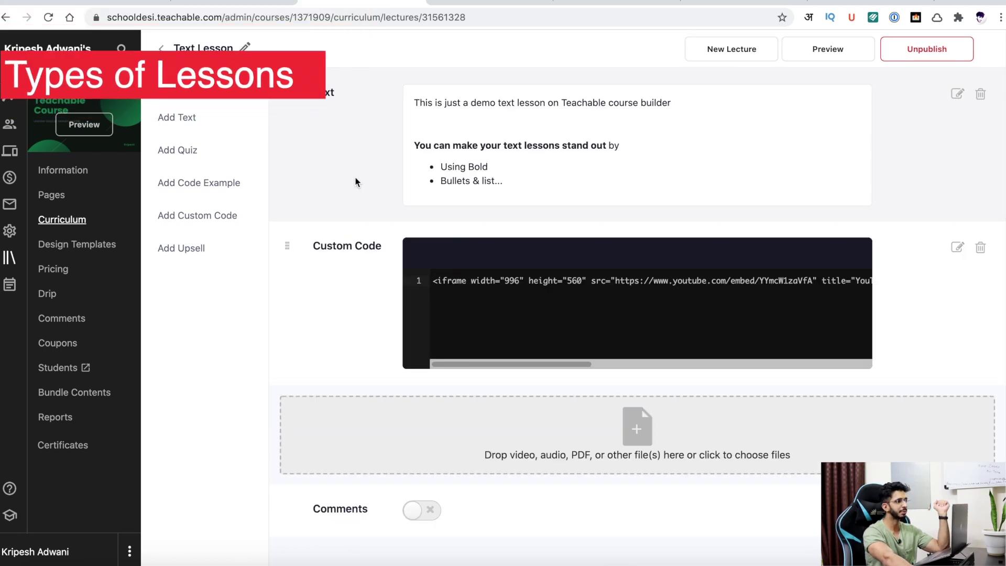
# Open the Text Lesson's text block for editing and examine its formatting tools and full content
pyautogui.click(194, 123)
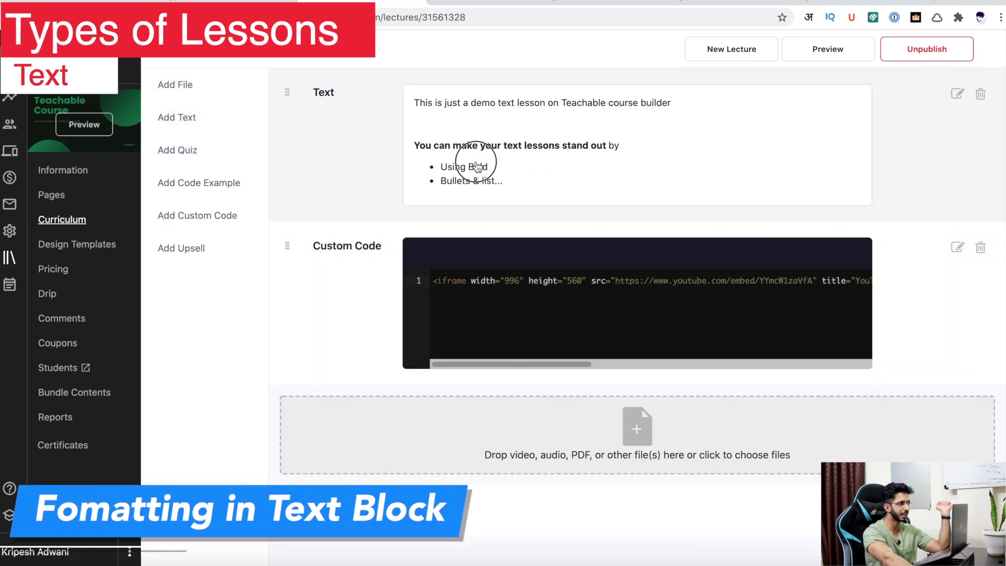
pyautogui.click(475, 160)
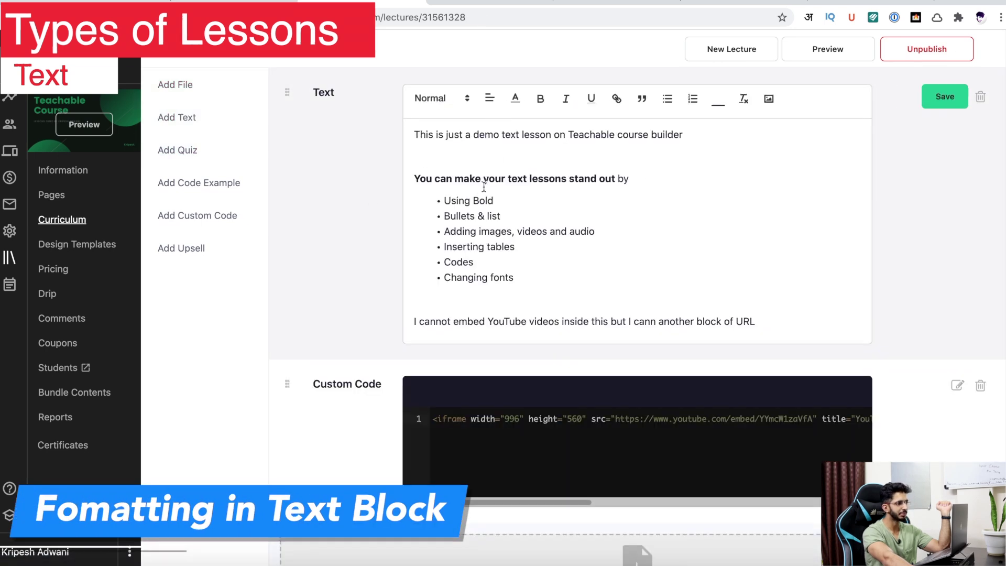
pyautogui.scroll(-2, 484, 187)
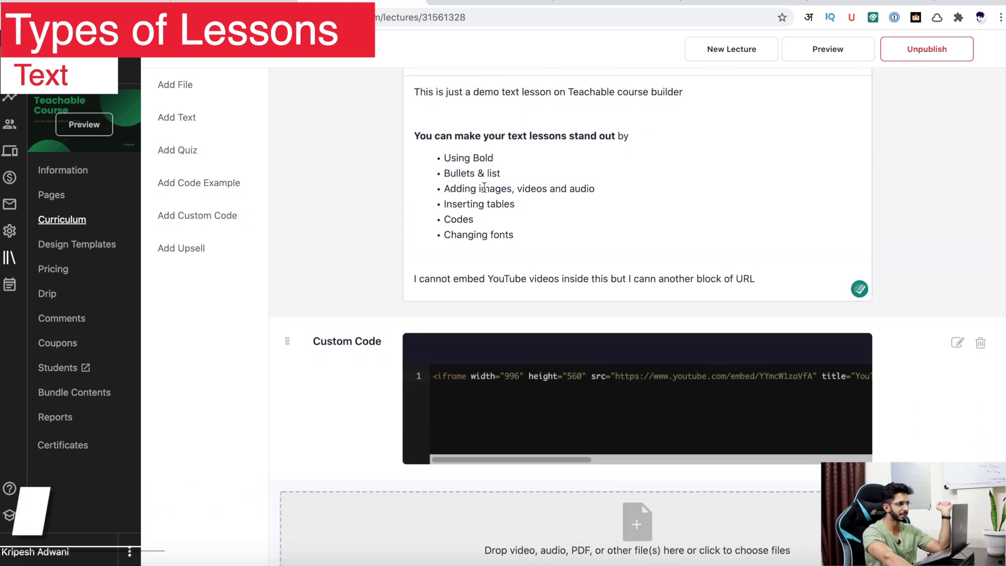
pyautogui.scroll(1, 485, 187)
pyautogui.scroll(-4, 484, 187)
pyautogui.scroll(4, 484, 187)
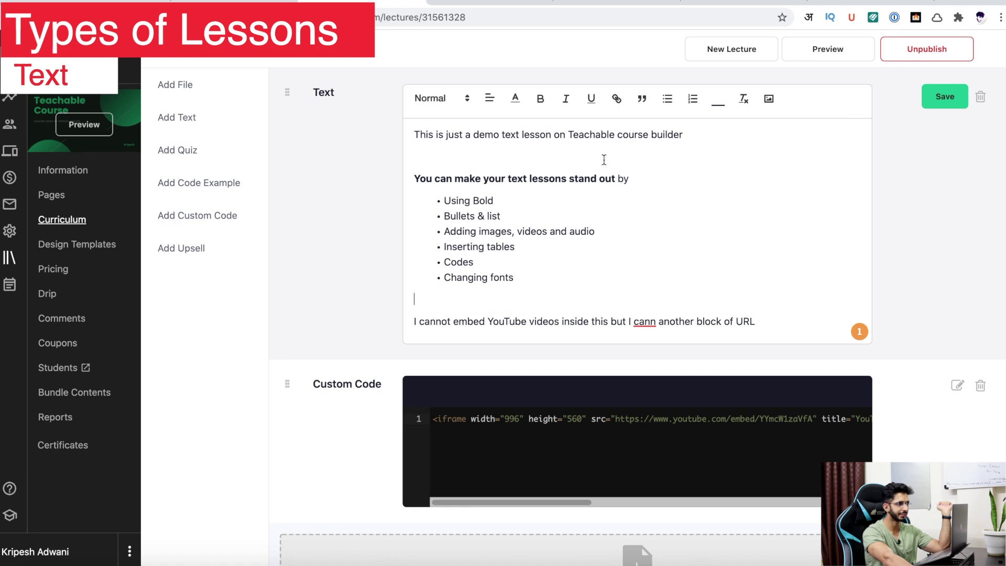
pyautogui.scroll(-7, 555, 218)
pyautogui.scroll(2, 560, 229)
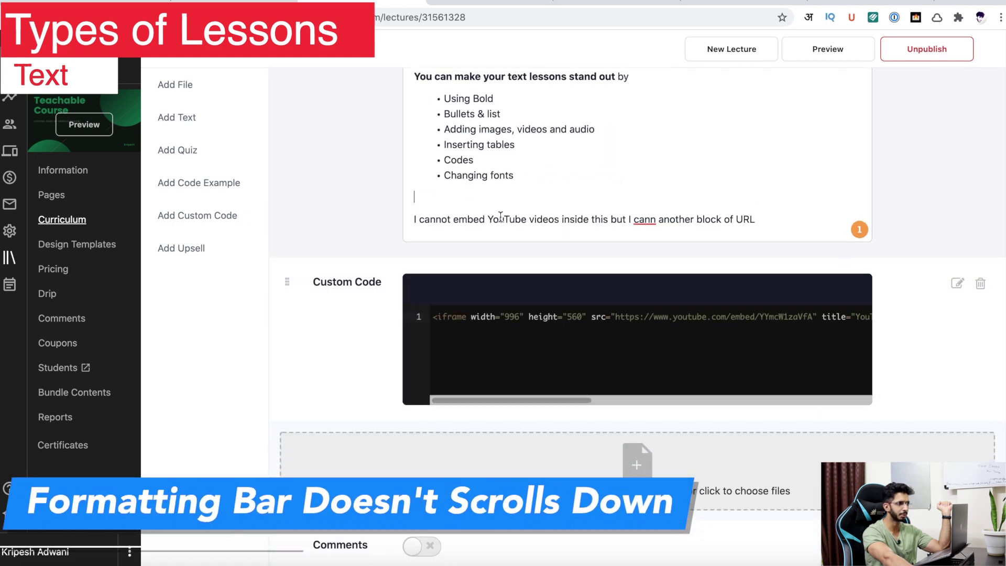
pyautogui.scroll(2, 601, 192)
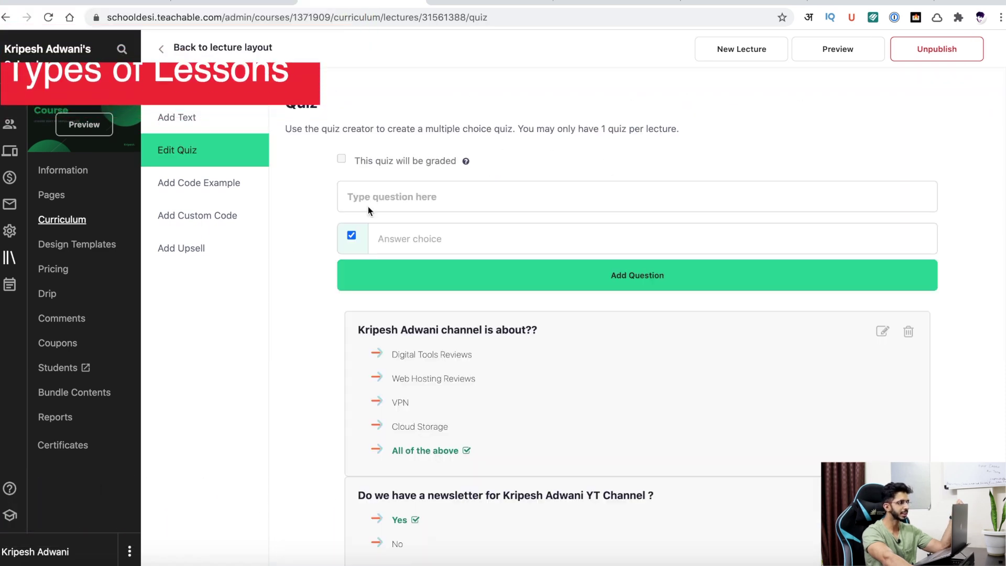
# Draft a quiz question worded "question" with "answer 1" marked as the correct choice
pyautogui.click(442, 206)
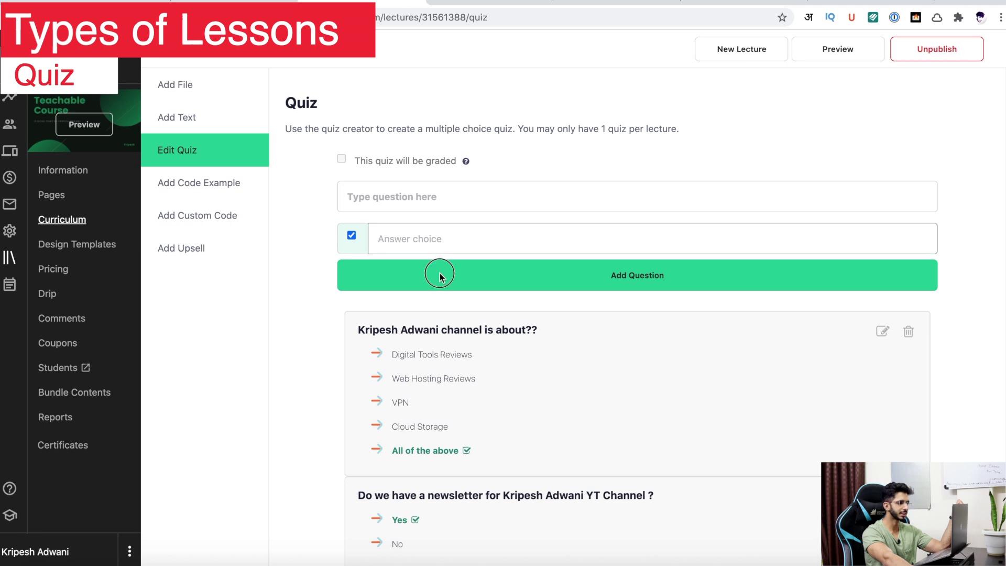
pyautogui.click(413, 203)
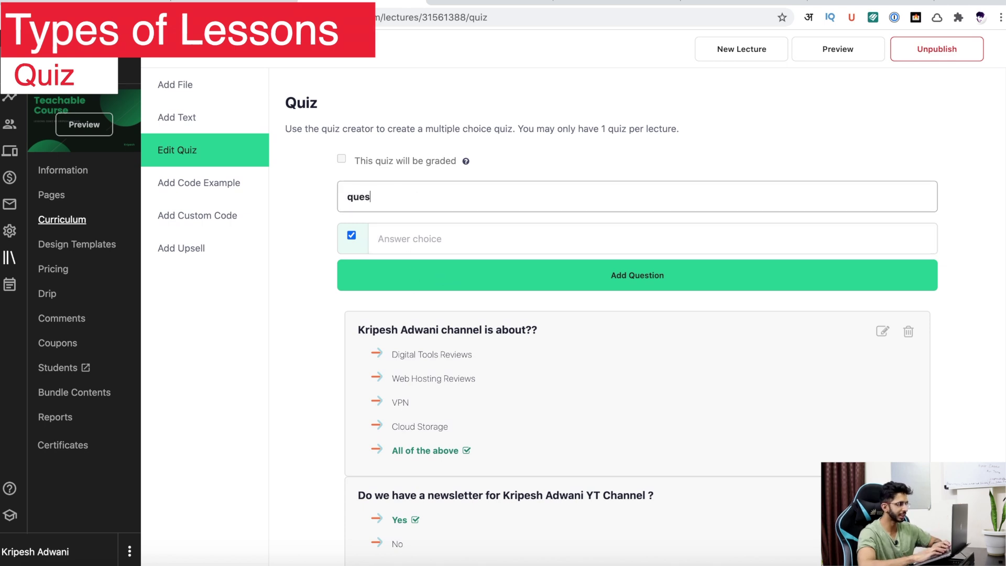
pyautogui.scroll(-7, 341, 401)
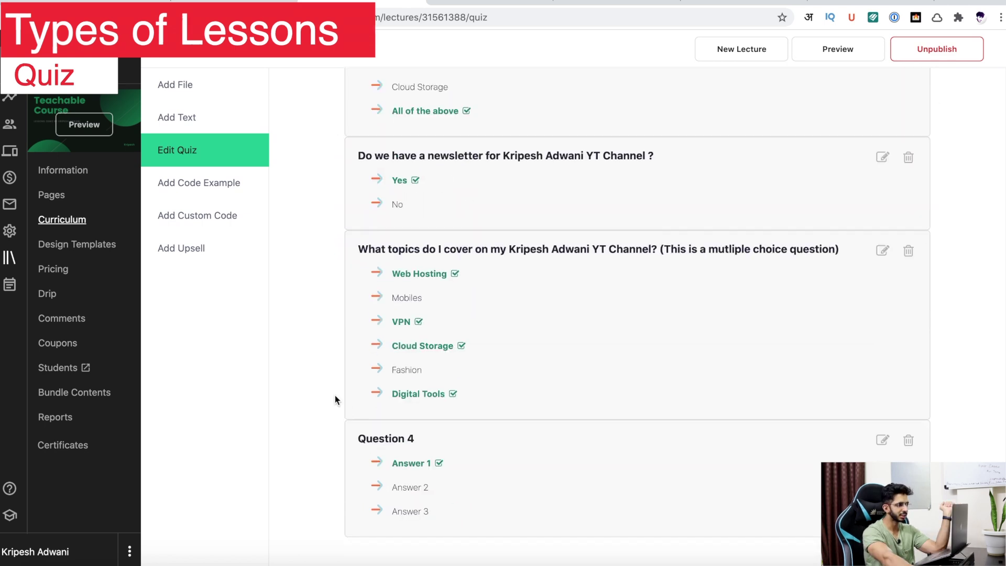
pyautogui.scroll(7, 343, 405)
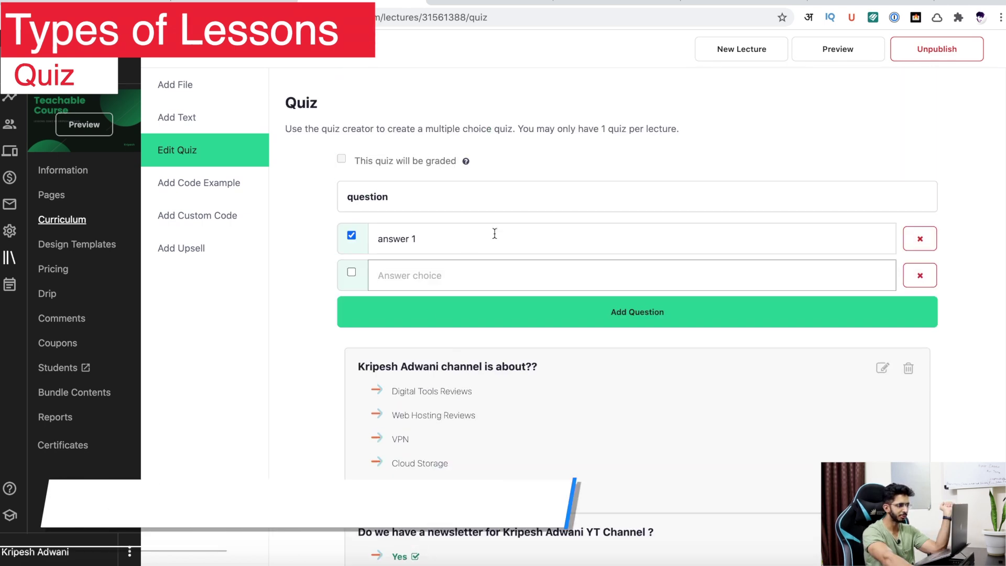
# Review the quiz's existing questions and marked answers, and check the help for the graded quiz option
pyautogui.scroll(-5, 431, 403)
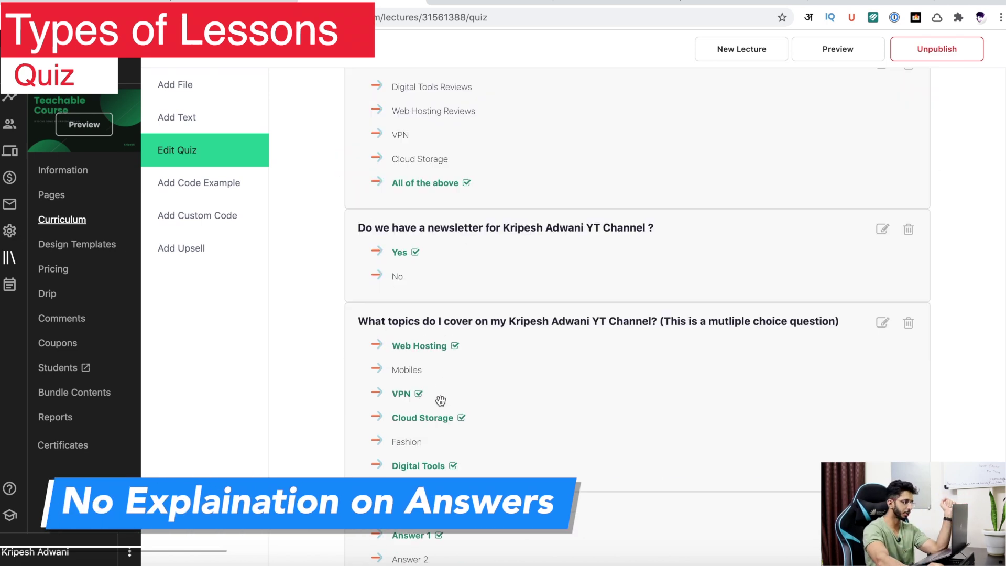
pyautogui.scroll(5, 440, 402)
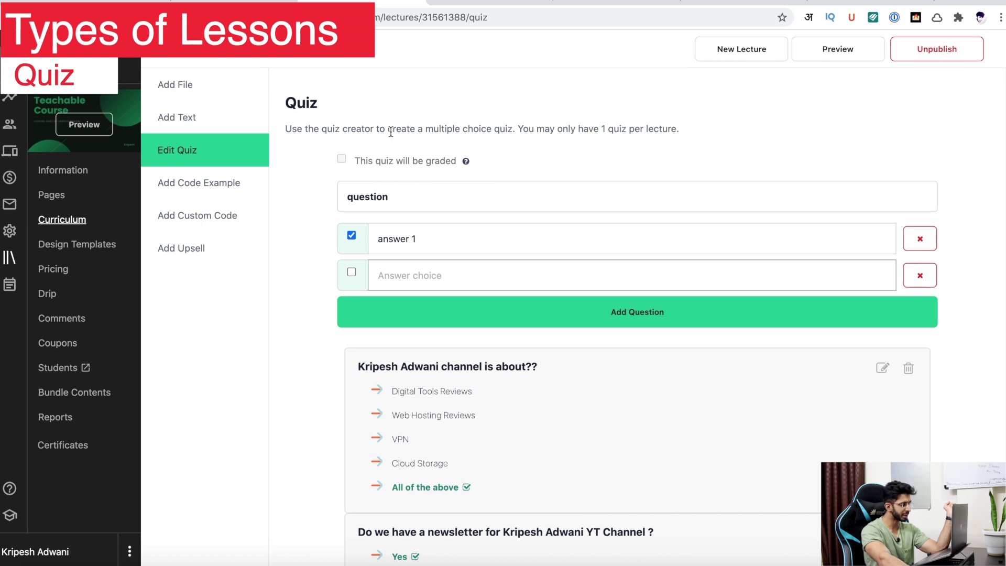
pyautogui.moveTo(466, 166)
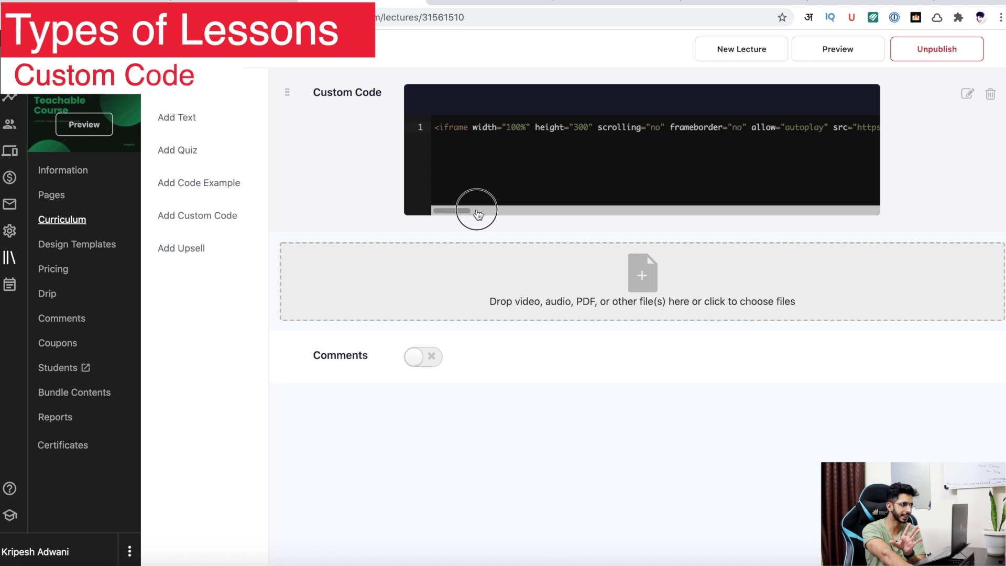
# Open the lesson's custom code block for editing and inspect the full iframe embed line
pyautogui.click(477, 211)
pyautogui.moveTo(463, 212); pyautogui.dragTo(561, 202)
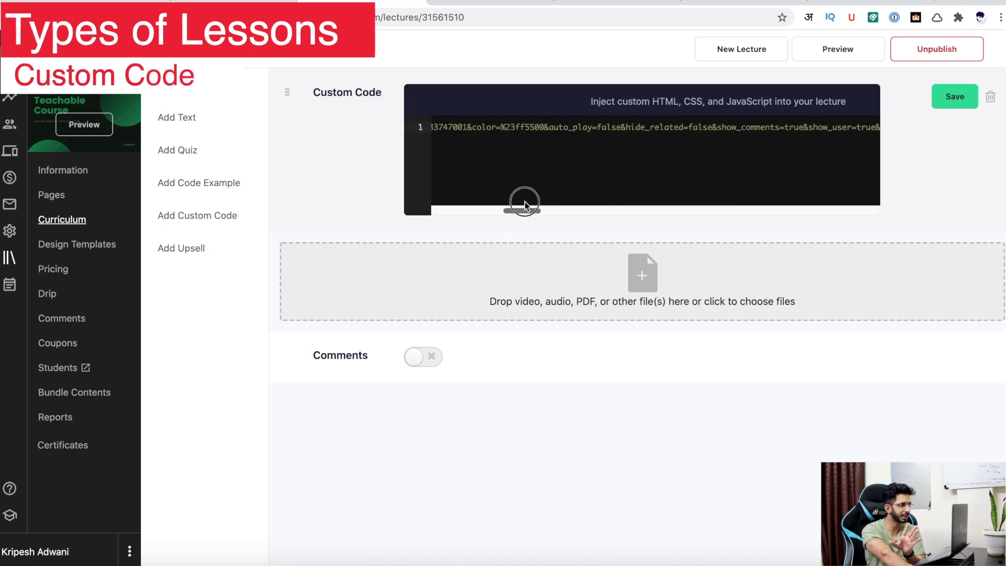
pyautogui.moveTo(495, 212); pyautogui.dragTo(454, 255)
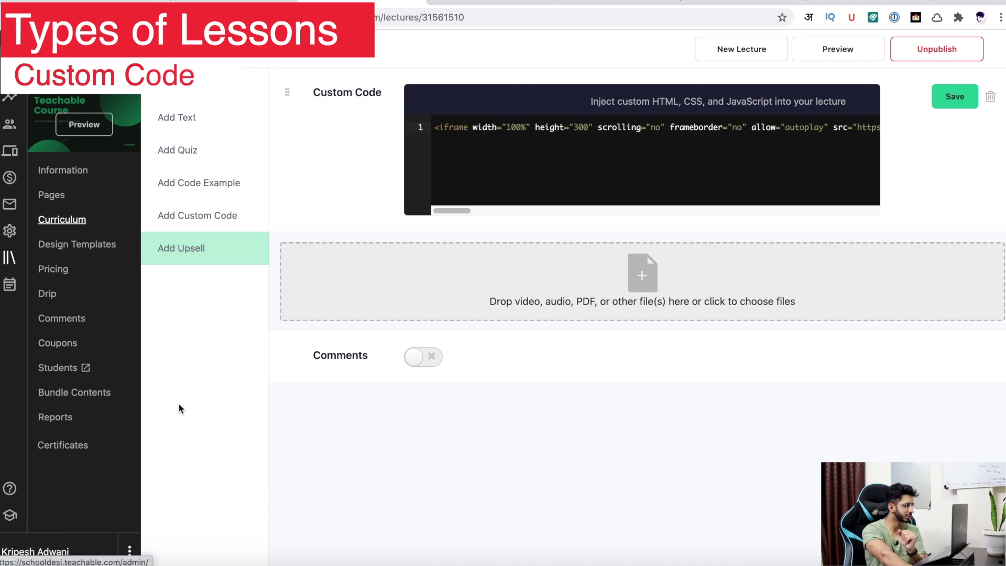
# Open the Coding Lesson from the curriculum and examine the language choices for its PHP code example
pyautogui.press('super+bracketleft')
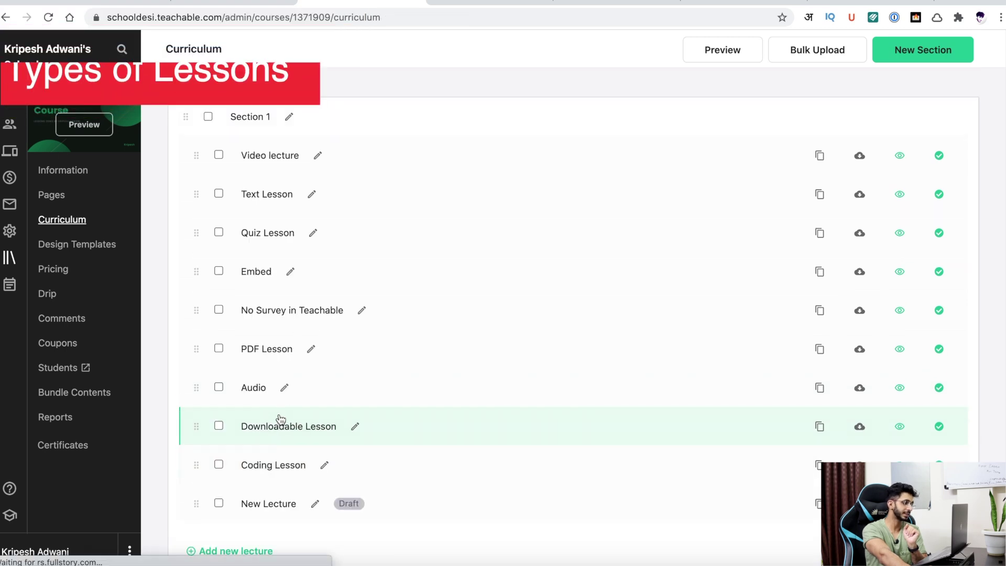
pyautogui.click(269, 467)
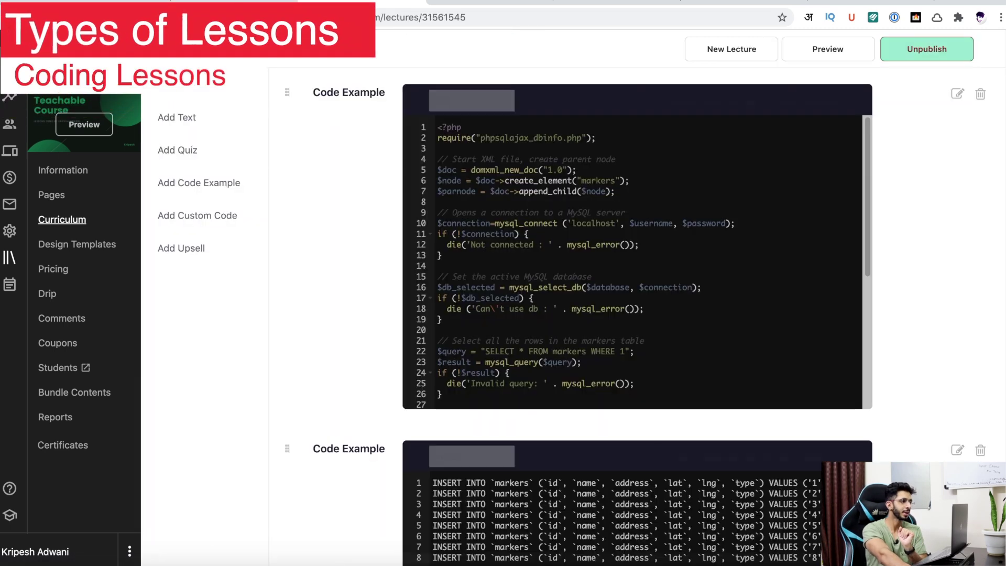
pyautogui.click(460, 126)
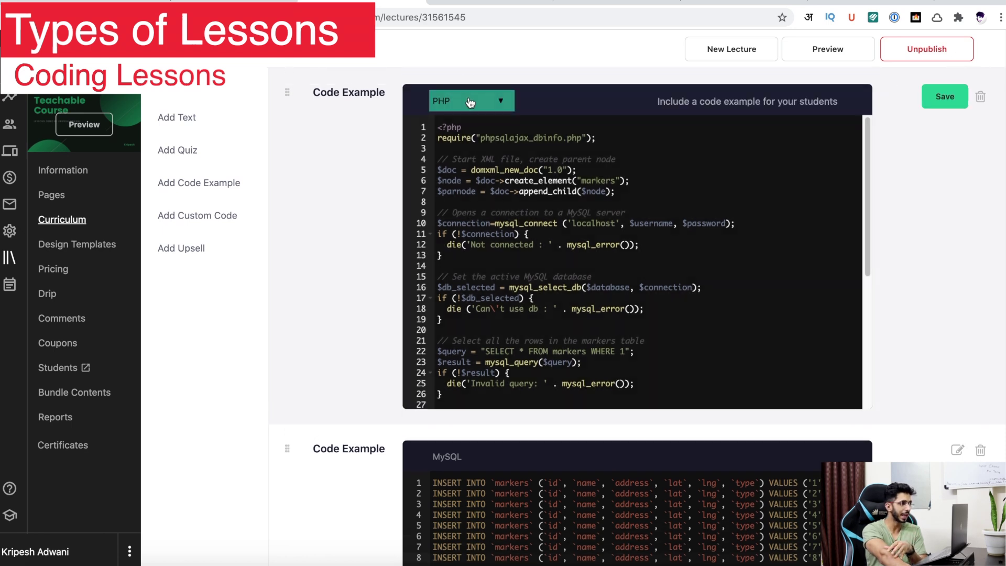
pyautogui.click(470, 102)
pyautogui.click(467, 102)
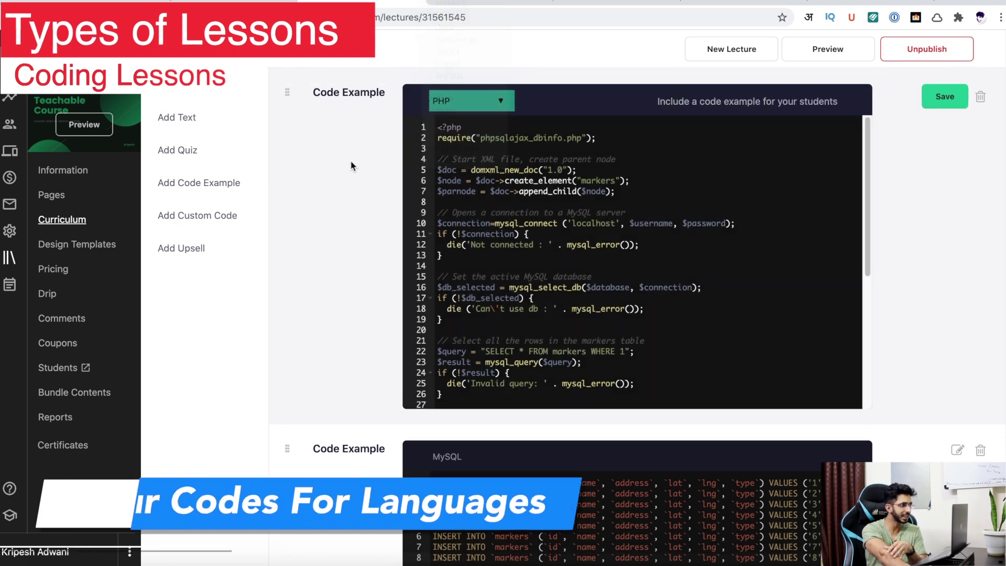
pyautogui.moveTo(519, 170); pyautogui.dragTo(623, 376)
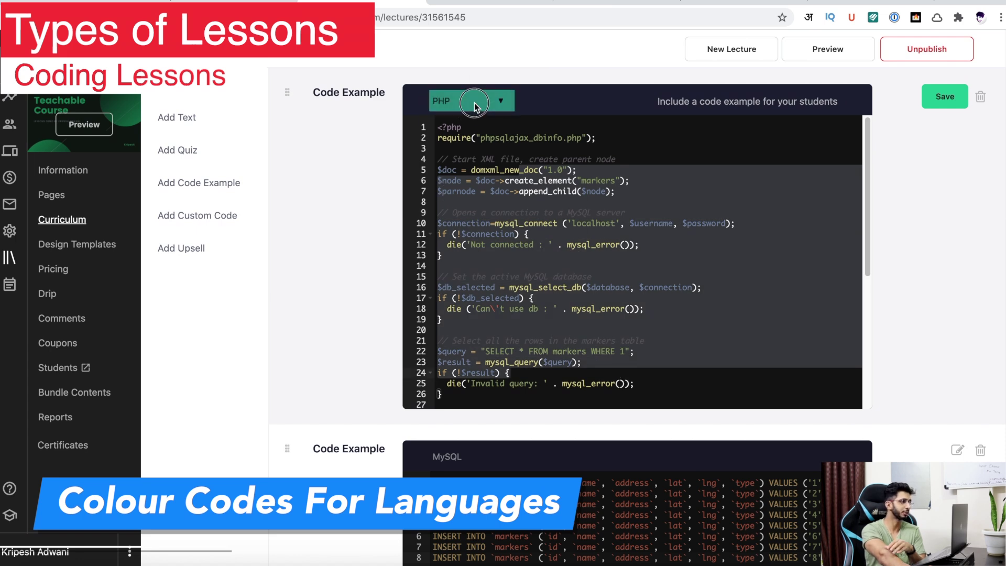
pyautogui.click(475, 104)
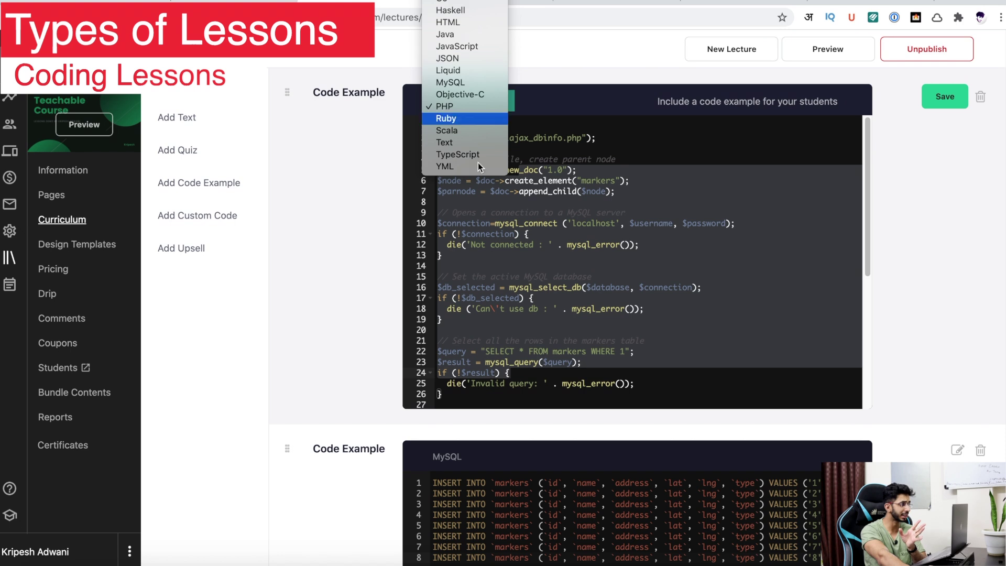
pyautogui.click(386, 230)
# Open the HTML and MySQL code examples for editing and inspect their syntax colouring
pyautogui.scroll(-8, 386, 231)
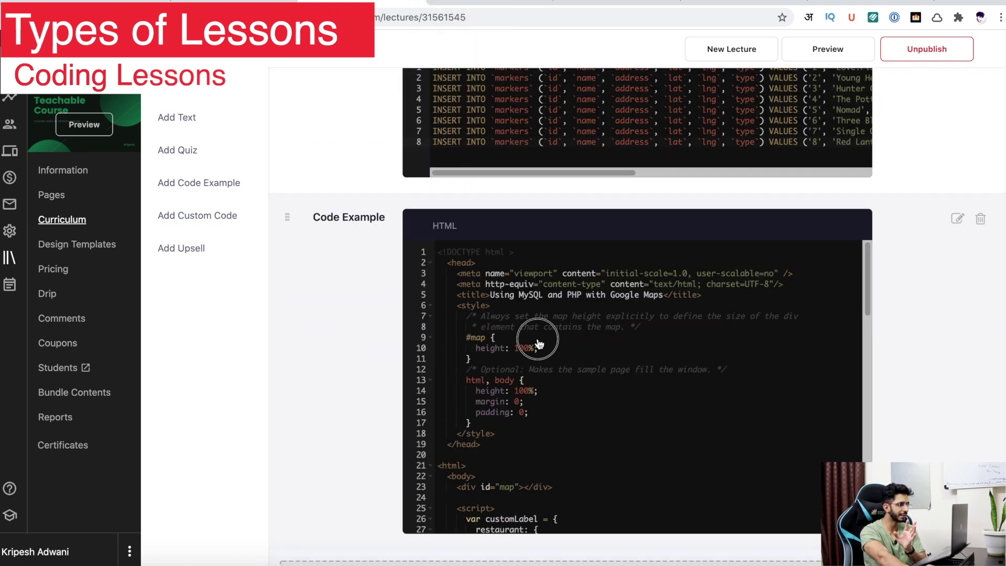
pyautogui.click(533, 338)
pyautogui.scroll(-1, 500, 346)
pyautogui.scroll(1, 500, 346)
pyautogui.click(461, 133)
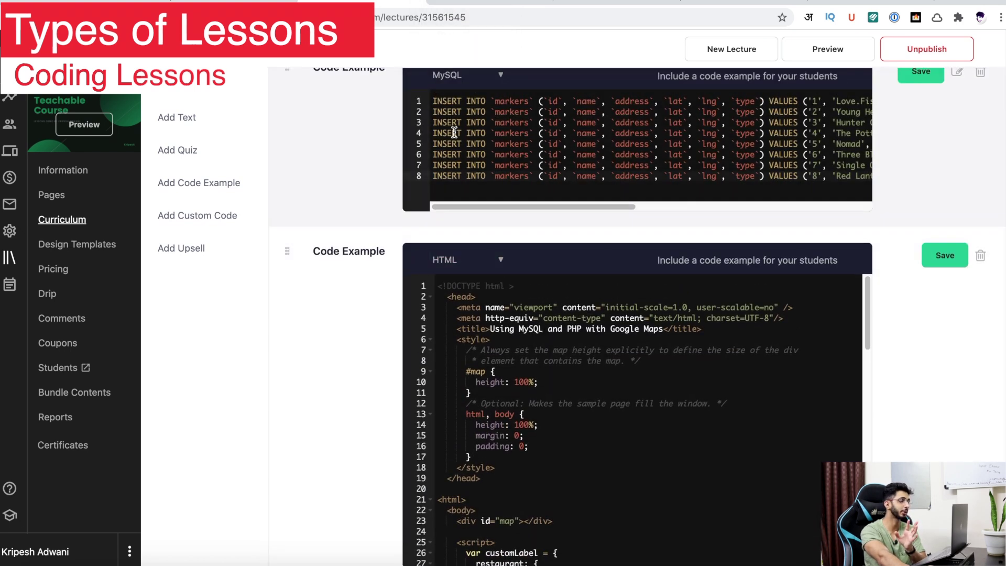
pyautogui.scroll(-5, 322, 215)
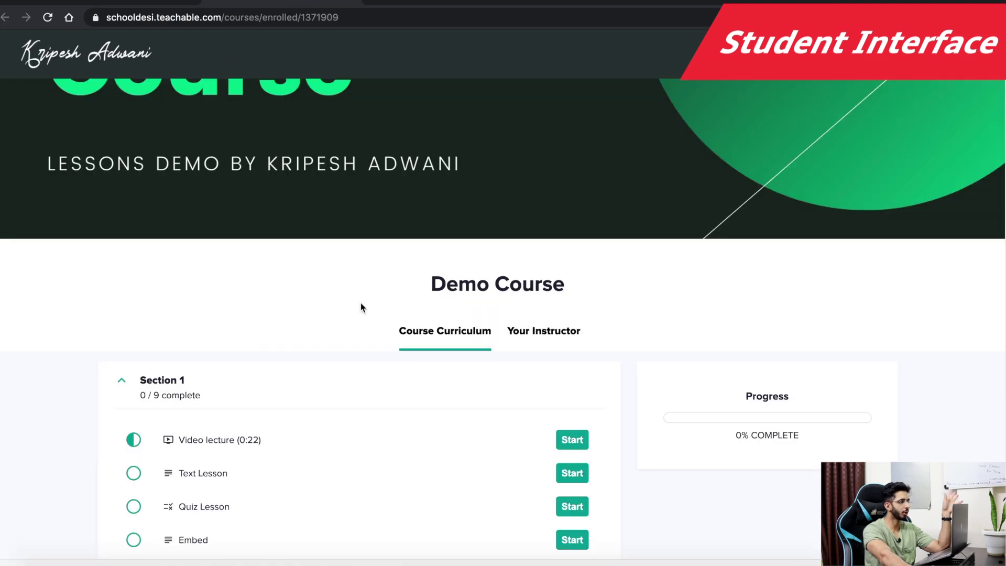
# Examine the video lecture in the student course view, including its discussion area and the player's speed and quality settings
pyautogui.scroll(-3, 361, 307)
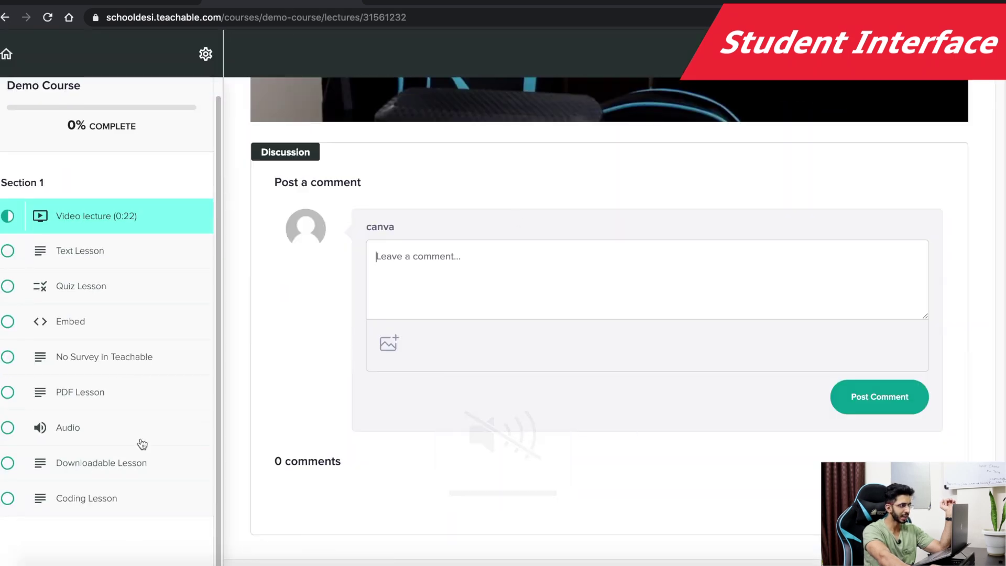
pyautogui.scroll(10, 849, 184)
pyautogui.scroll(-10, 544, 269)
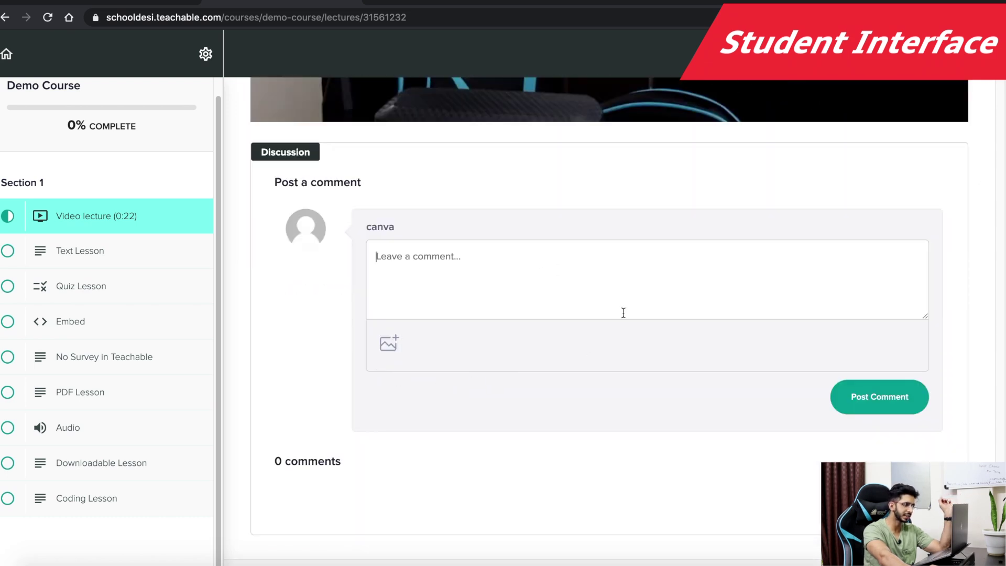
pyautogui.scroll(5, 435, 394)
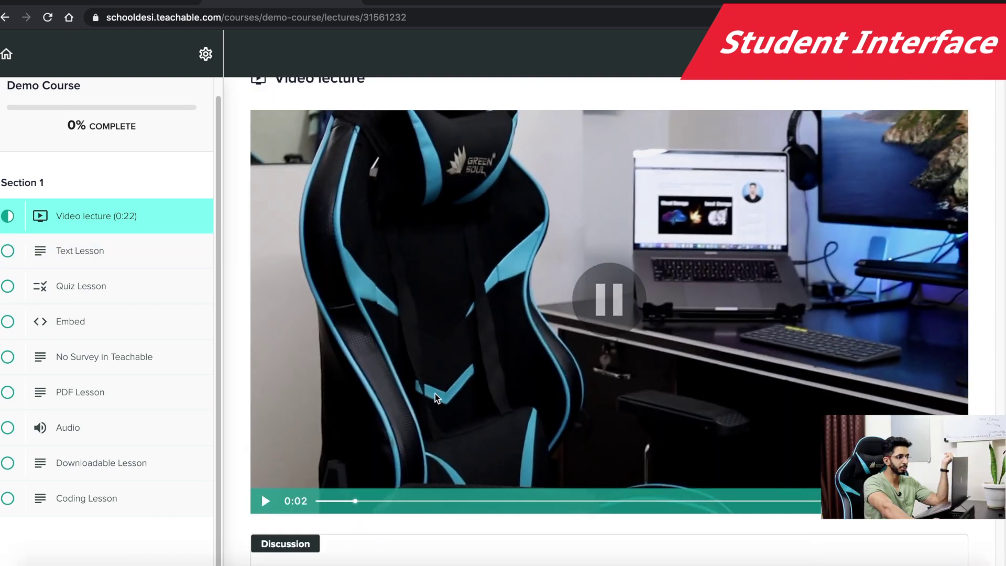
pyautogui.scroll(3, 412, 408)
pyautogui.scroll(-1, 777, 310)
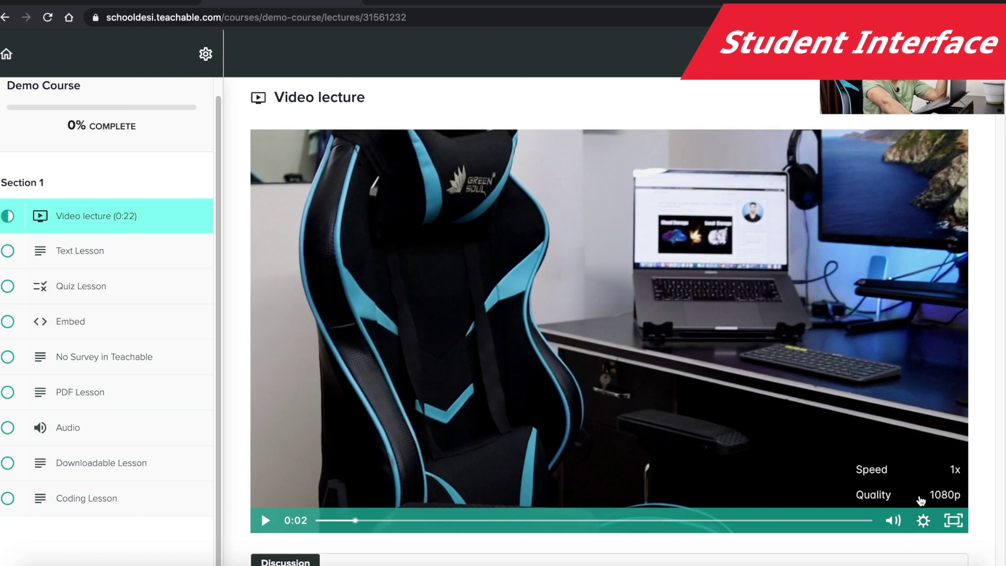
pyautogui.click(572, 382)
pyautogui.click(914, 494)
# View the Text Lesson as a student, including the embedded YouTube video below the text
pyautogui.click(157, 251)
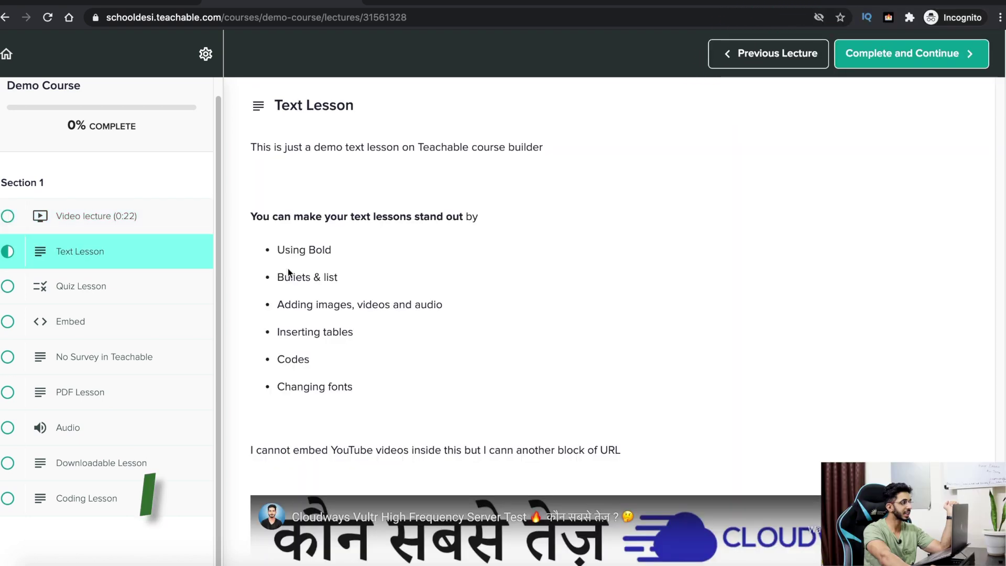
pyautogui.scroll(-4, 445, 236)
pyautogui.scroll(-2, 602, 459)
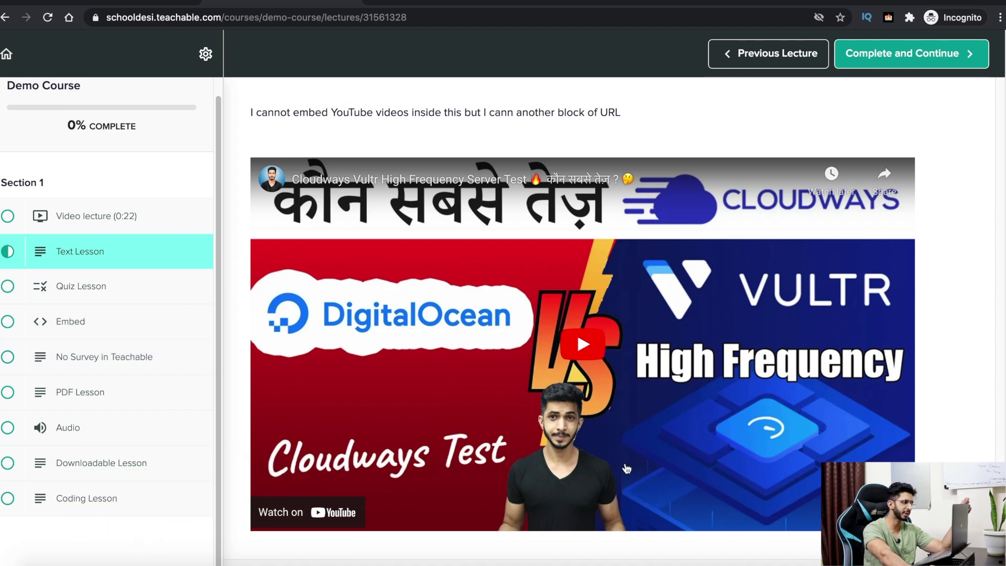
# Open the Quiz Lesson as a student and answer the first question with Cloud Storage
pyautogui.click(98, 285)
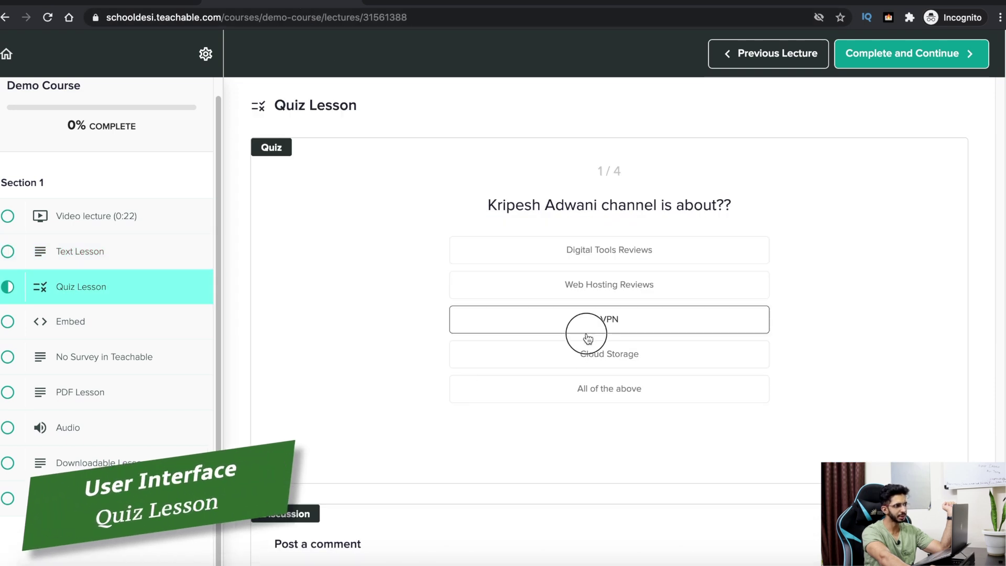
pyautogui.click(588, 352)
pyautogui.scroll(-3, 739, 342)
pyautogui.click(741, 264)
pyautogui.scroll(3, 470, 319)
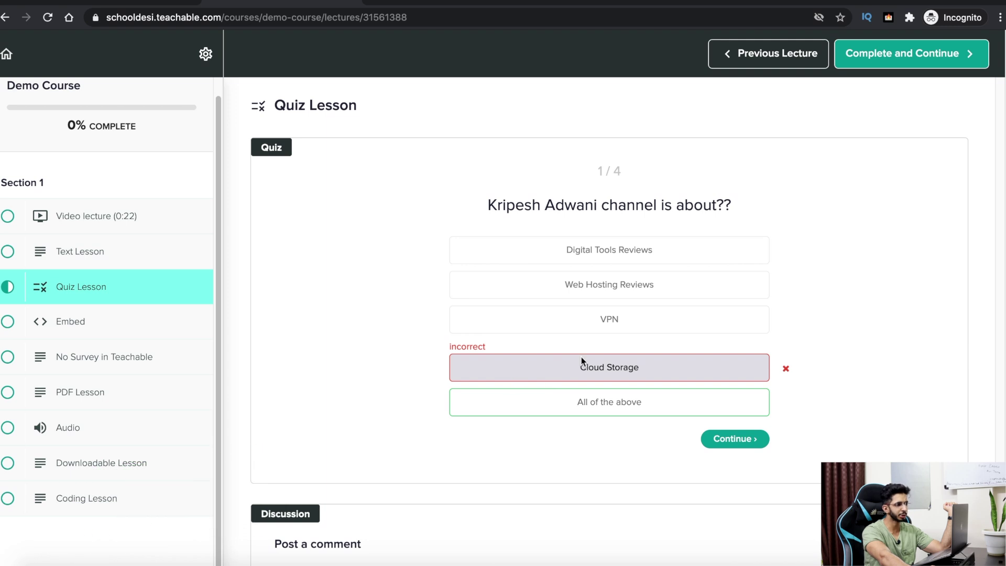
# View the Embed, No Survey in Teachable and PDF Lesson pages one after another as a student
pyautogui.click(99, 321)
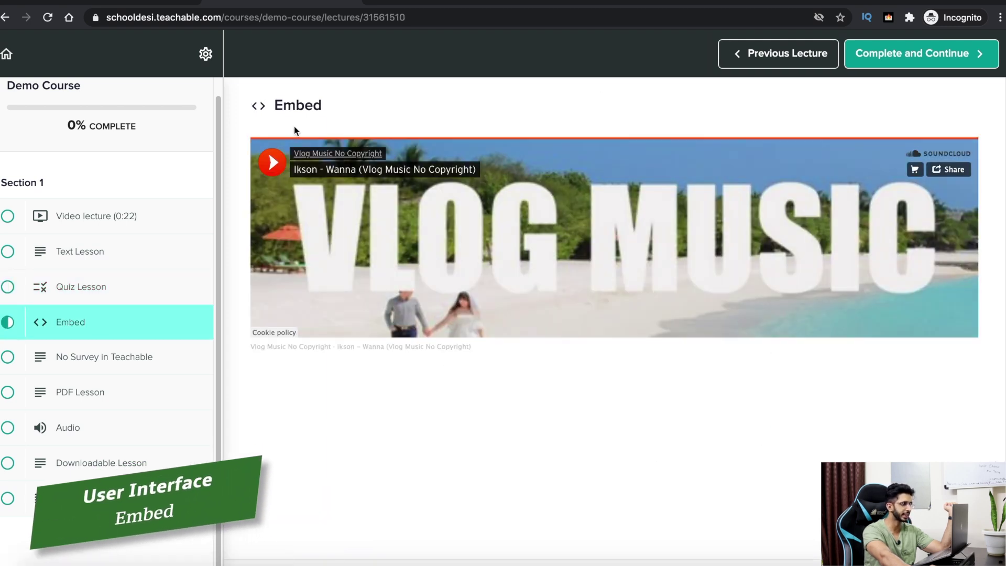
pyautogui.click(92, 358)
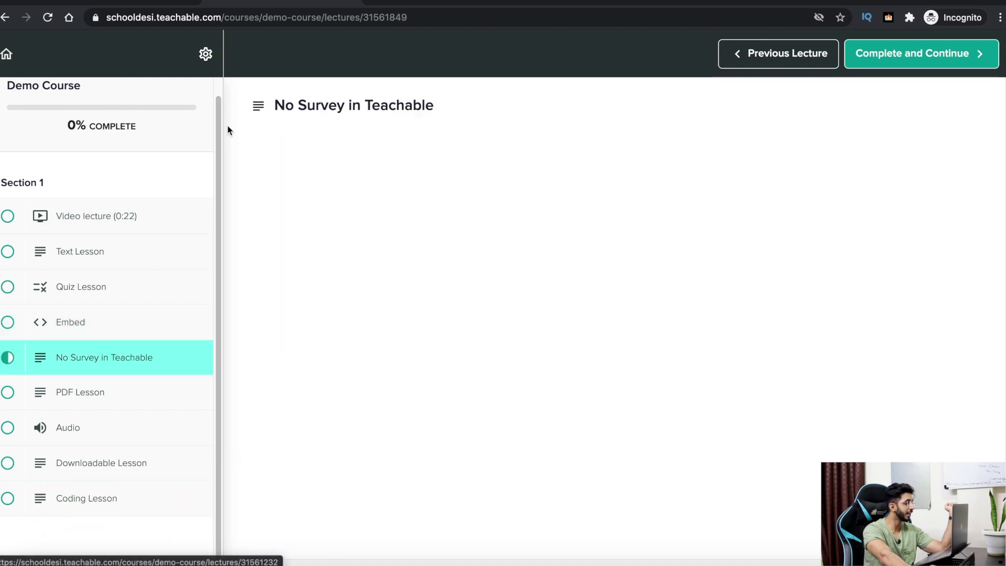
pyautogui.click(67, 408)
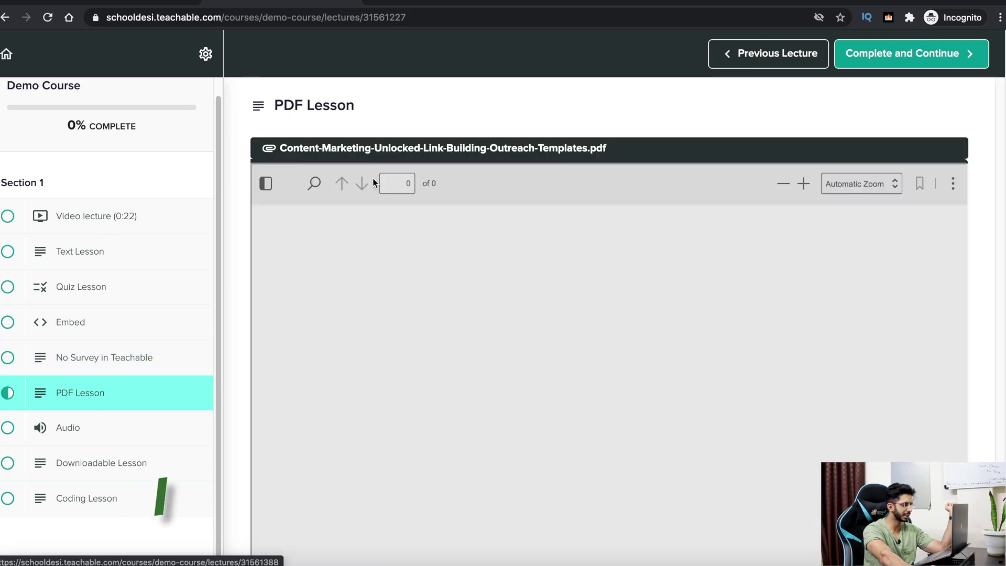
# Look through the PDF Lesson's embedded document, and open the Audio lesson and its audio file as a student
pyautogui.scroll(-5, 314, 251)
pyautogui.scroll(5, 252, 320)
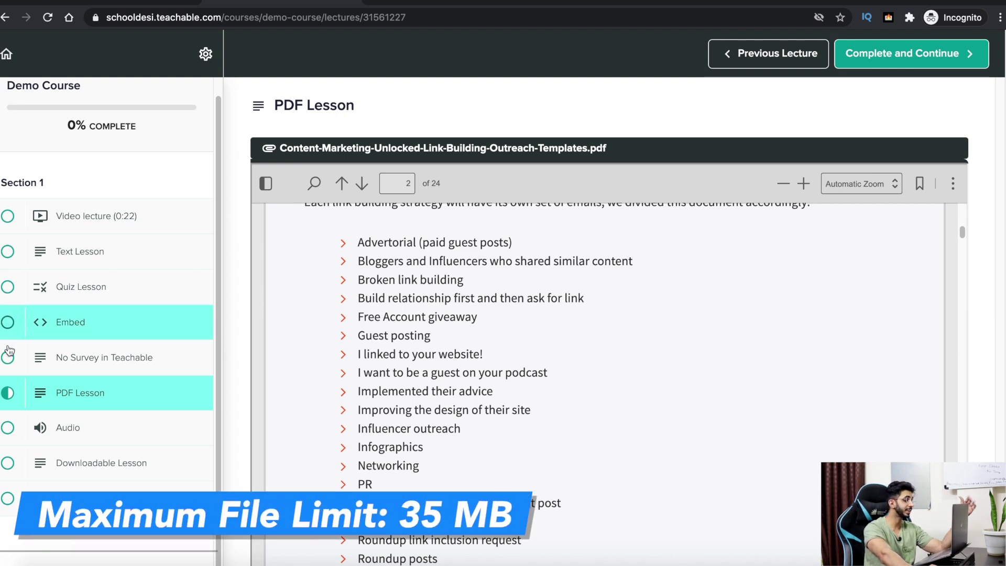
pyautogui.click(68, 428)
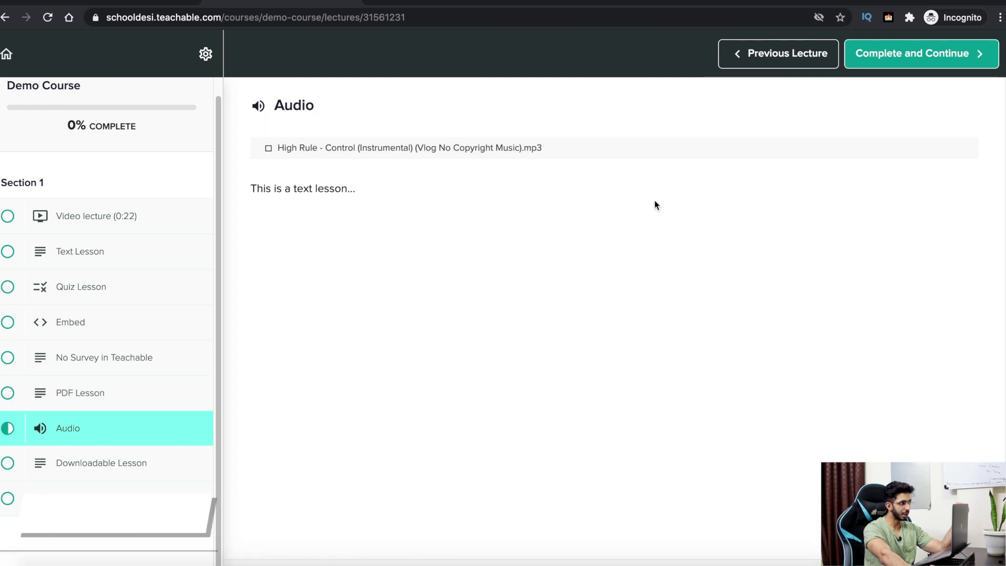
pyautogui.click(270, 148)
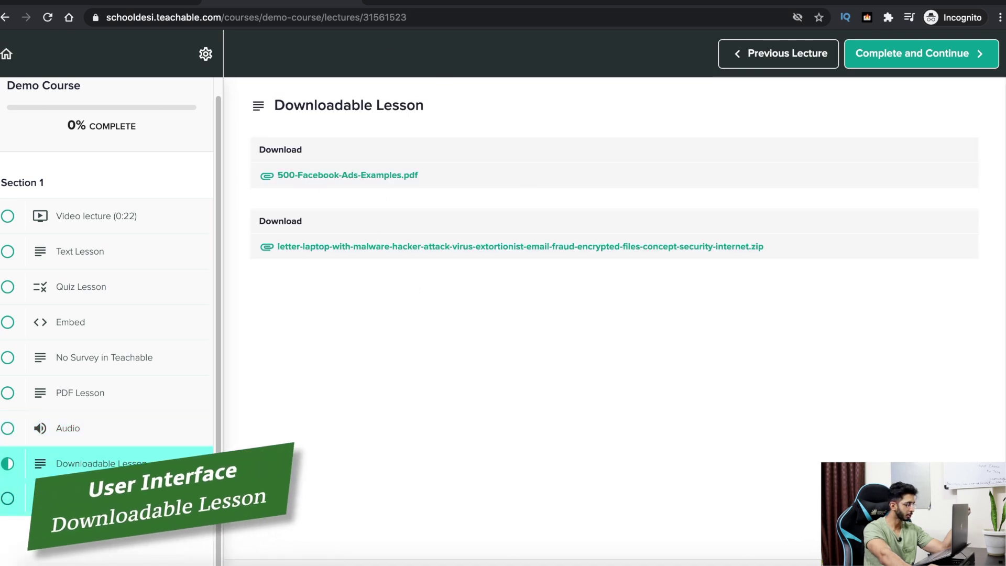
# Examine the Coding Lesson as a student, including its PHP and HTML code blocks
pyautogui.click(87, 498)
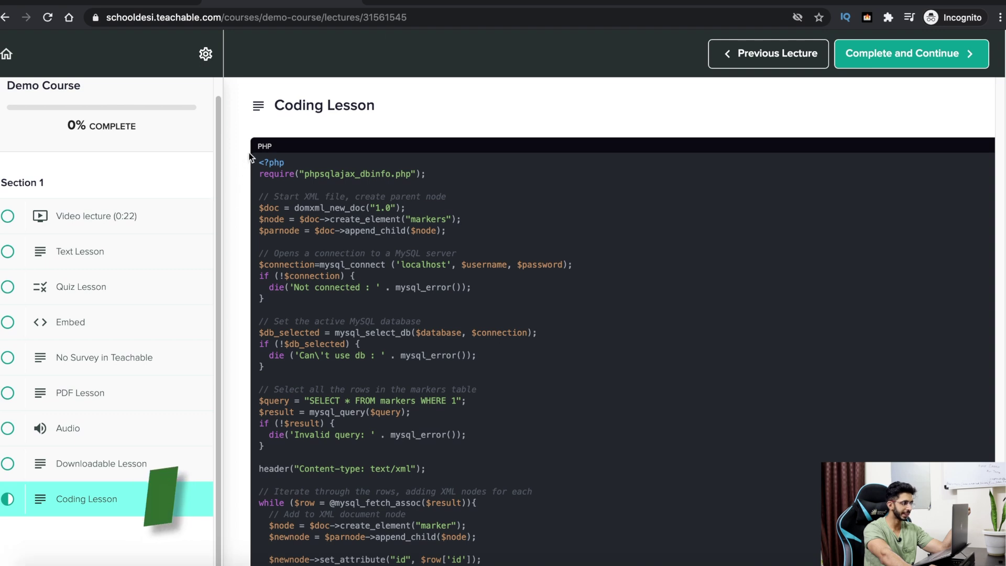
pyautogui.moveTo(259, 163); pyautogui.dragTo(517, 348)
pyautogui.scroll(-15, 517, 348)
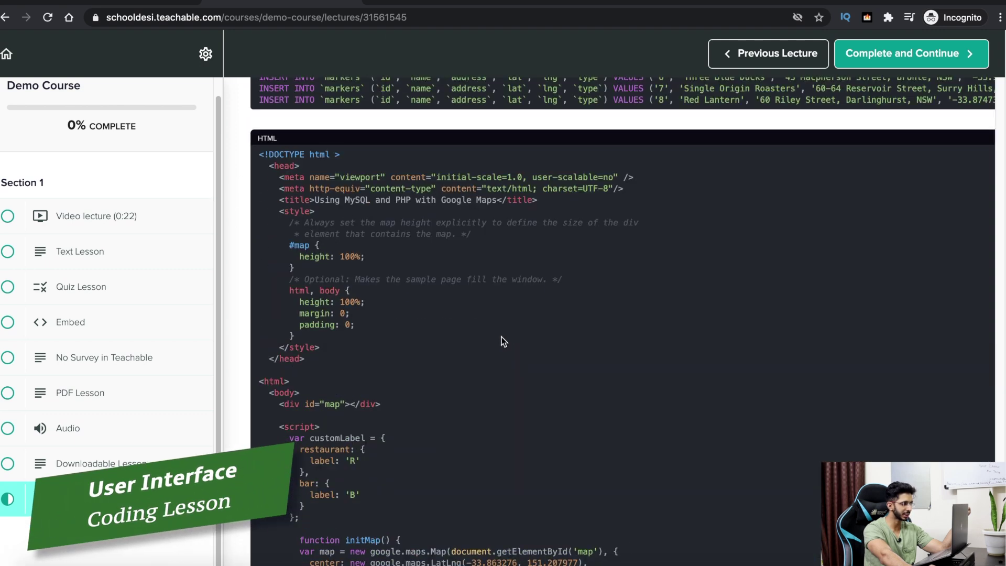
pyautogui.scroll(5, 504, 342)
pyautogui.moveTo(294, 263); pyautogui.dragTo(410, 309)
pyautogui.scroll(-3, 349, 432)
pyautogui.click(348, 432)
pyautogui.moveTo(261, 262); pyautogui.dragTo(411, 433)
pyautogui.scroll(-15, 419, 440)
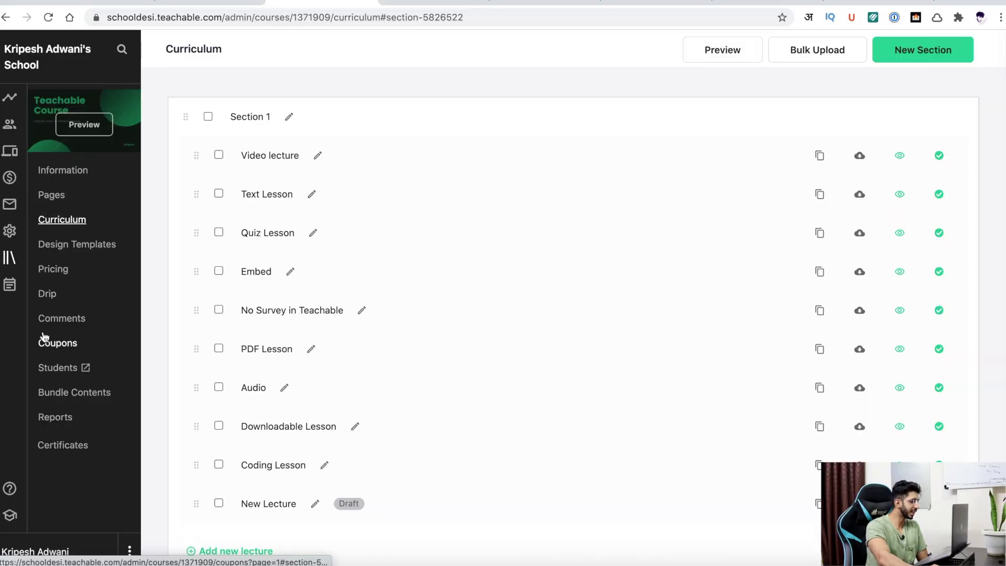
# Review the course's Drip page and the published lectures of Section 1 that can be scheduled
pyautogui.click(47, 294)
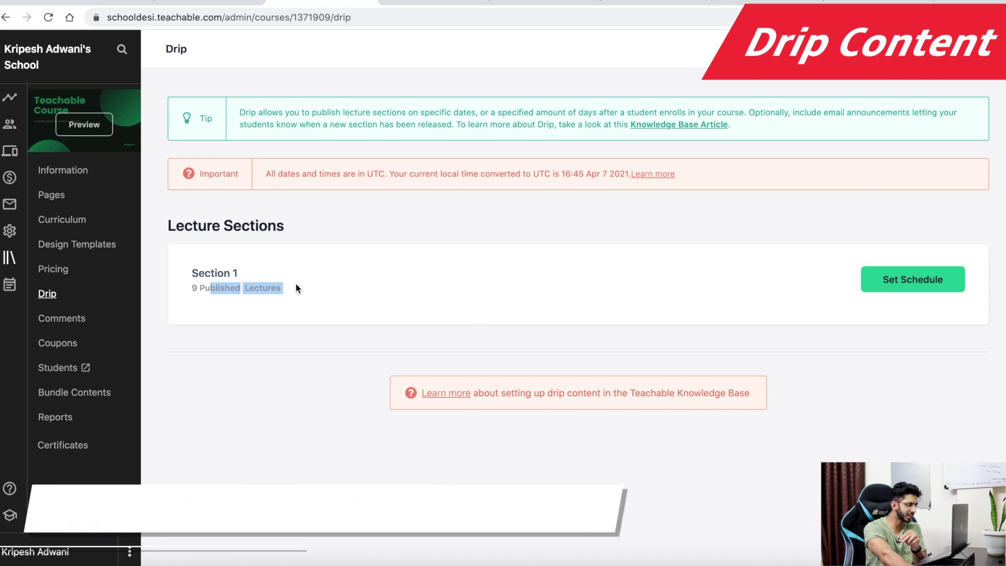
pyautogui.click(205, 305)
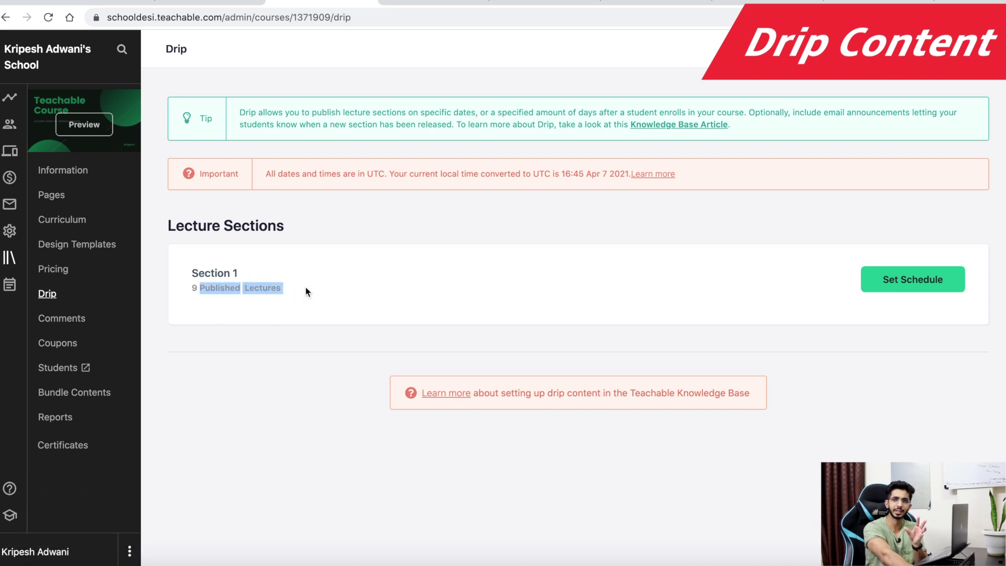
pyautogui.moveTo(180, 290); pyautogui.dragTo(270, 293)
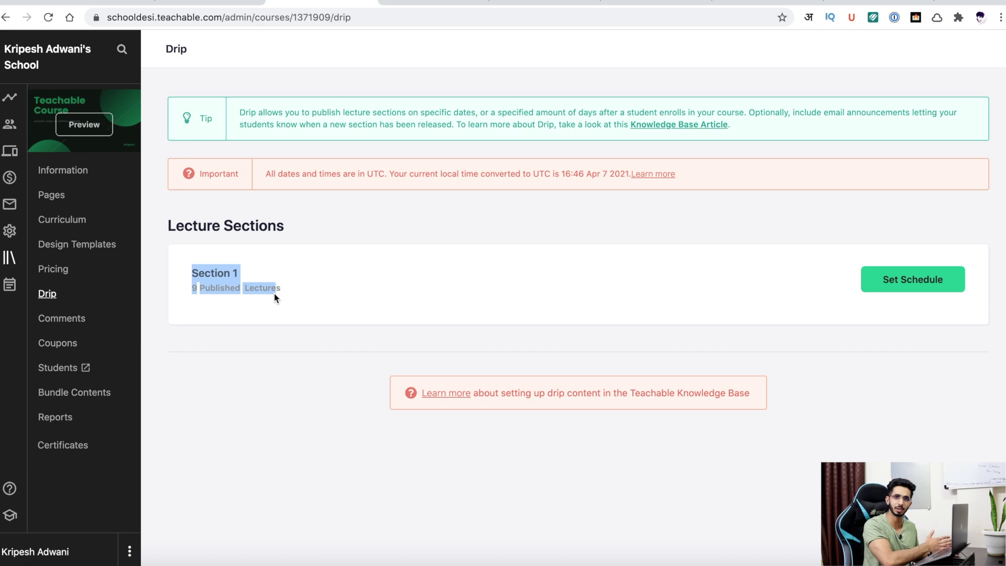
pyautogui.click(275, 295)
# View the course's certificate of graduation in the student preview
pyautogui.click(58, 443)
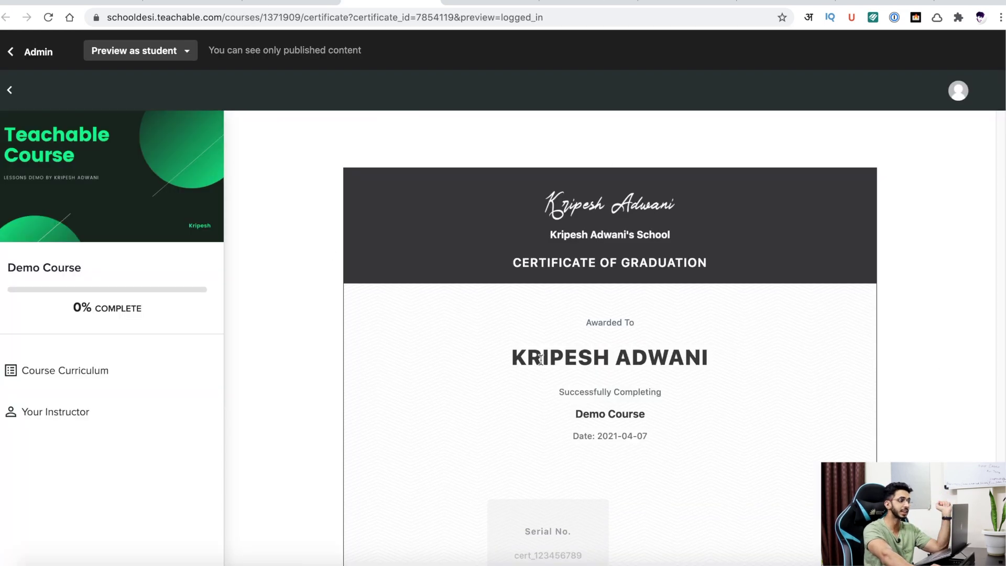
pyautogui.scroll(-2, 541, 360)
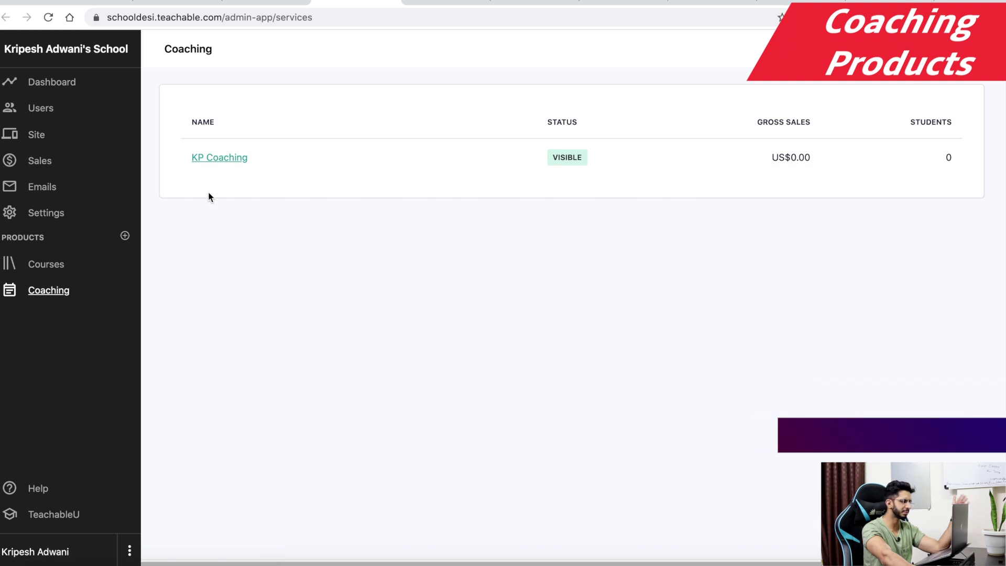
# Review the KP Coaching product's details, from its basic information to the Calendly API key setting
pyautogui.click(446, 5)
pyautogui.scroll(-7, 287, 237)
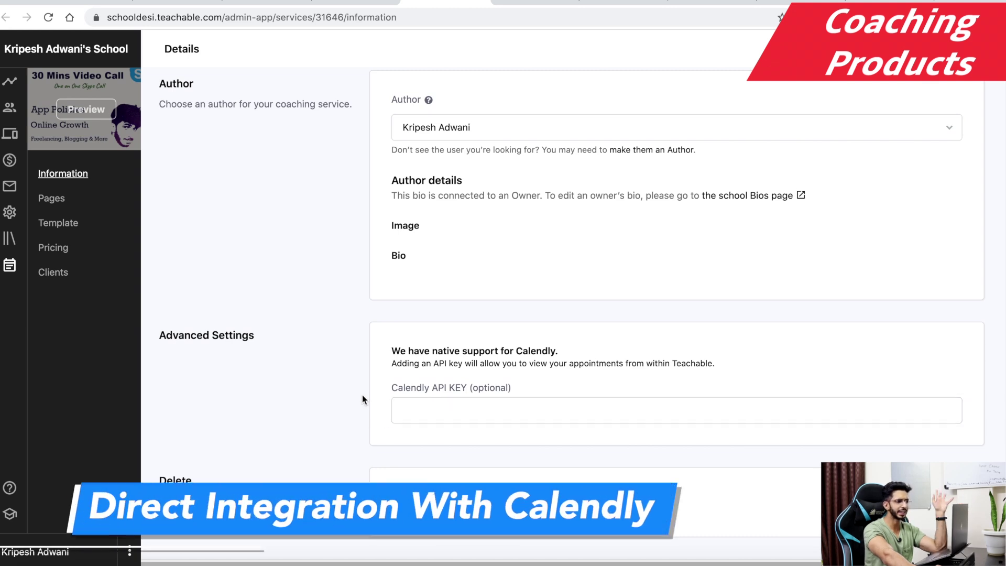
pyautogui.scroll(7, 363, 393)
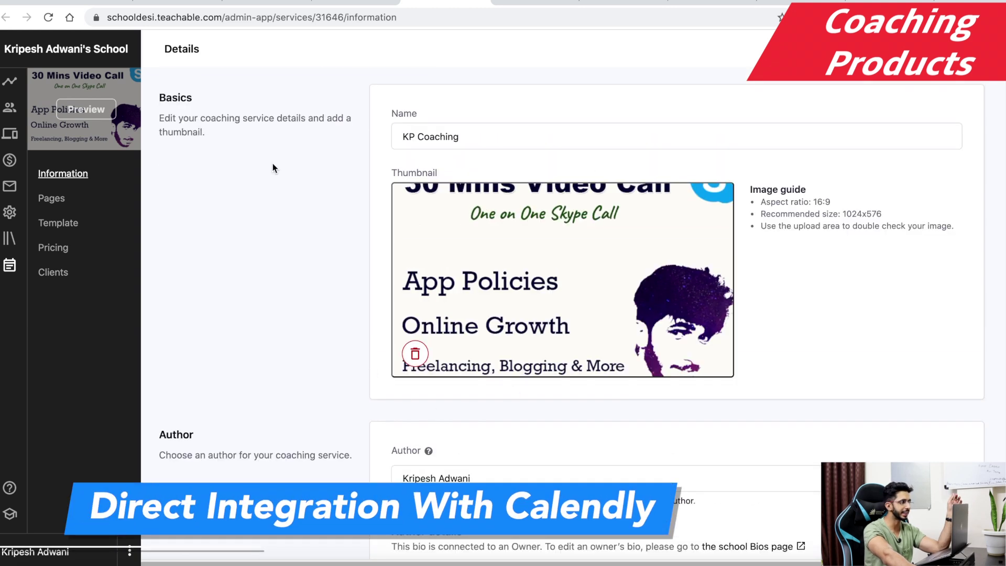
# Preview KP Coaching as a client and open the first milestone's scheduling option
pyautogui.click(86, 109)
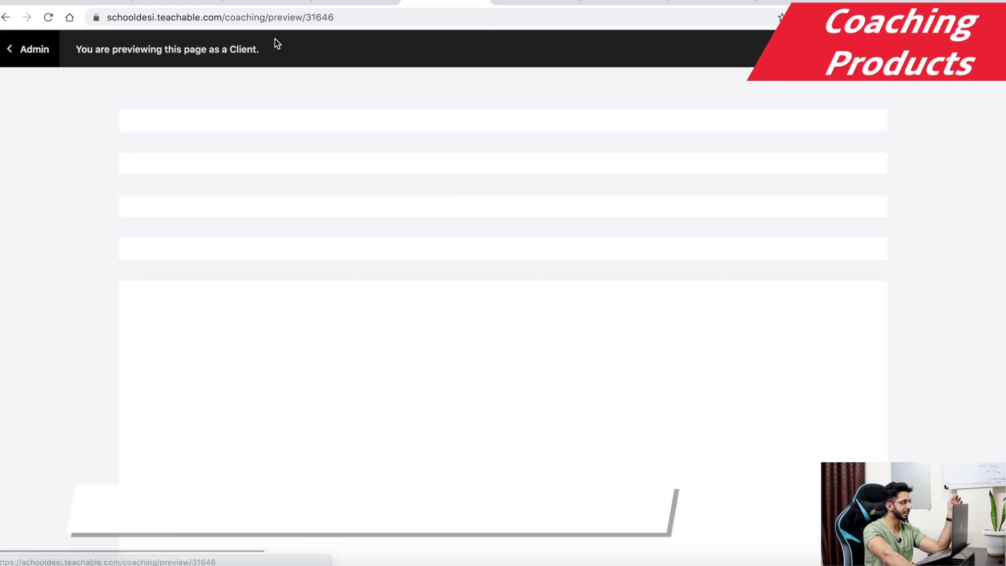
pyautogui.moveTo(309, 152); pyautogui.dragTo(646, 149)
pyautogui.click(646, 149)
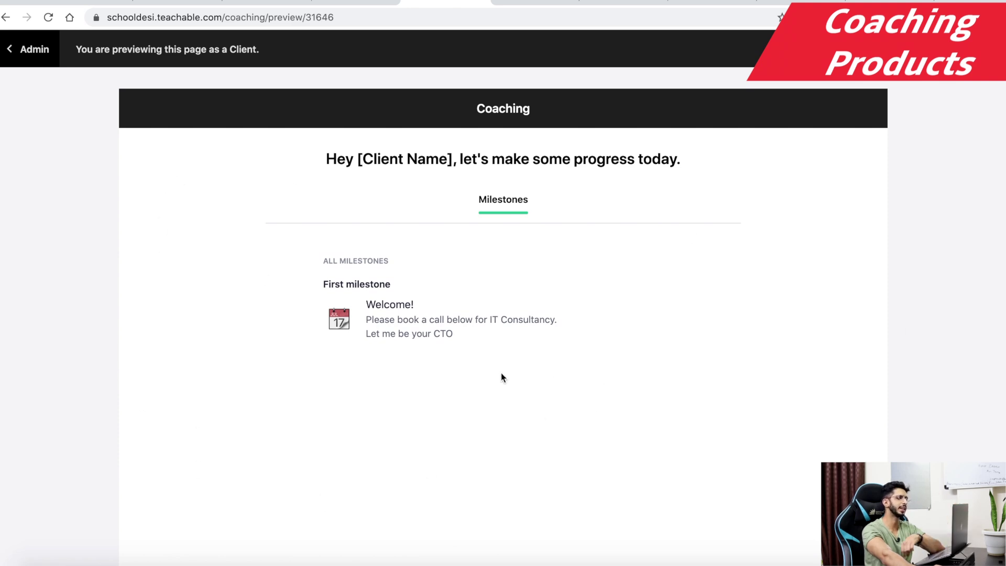
pyautogui.click(529, 291)
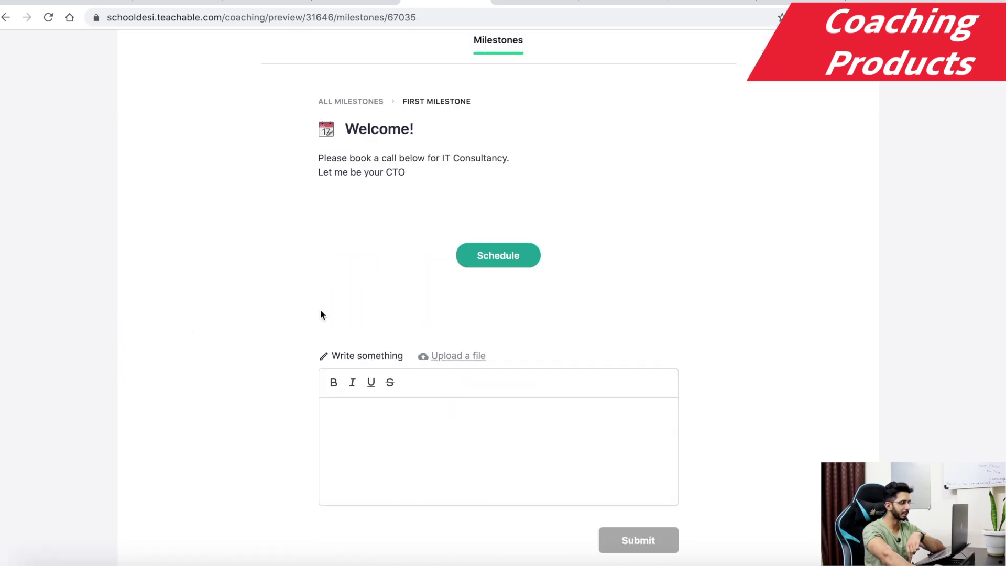
pyautogui.click(503, 261)
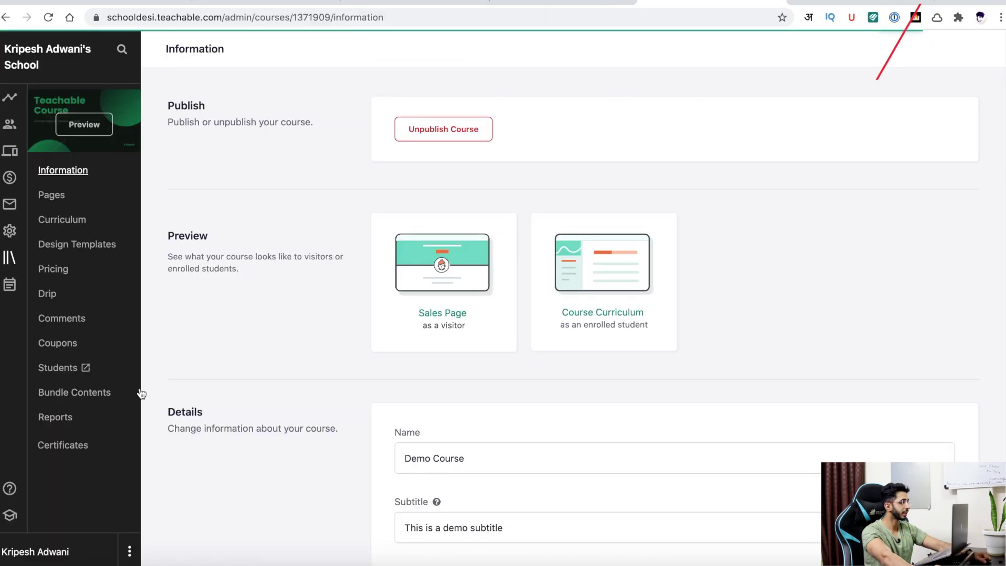
# Review the course's Lecture Completion report and the available report types, and select Quiz Scores
pyautogui.click(55, 417)
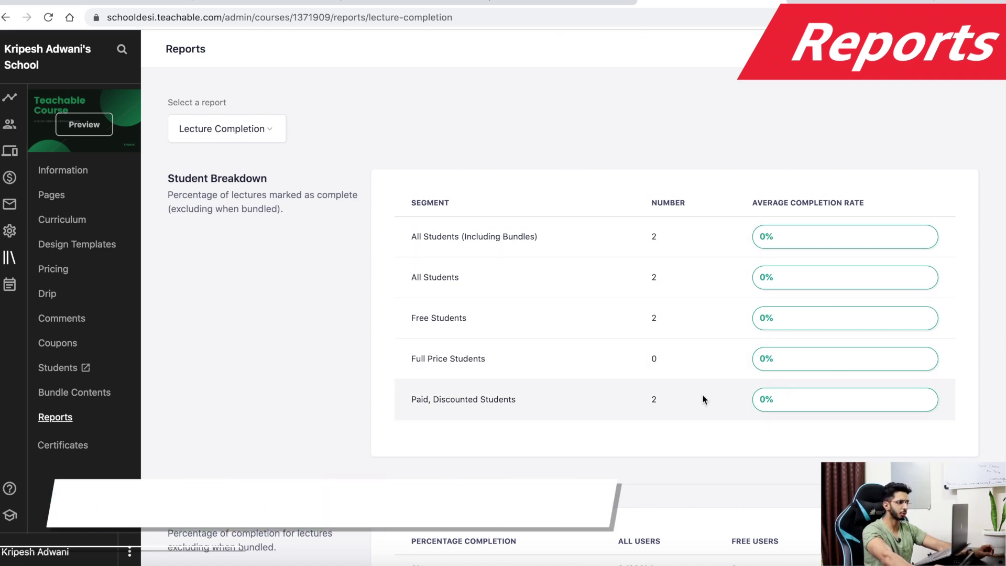
pyautogui.click(236, 140)
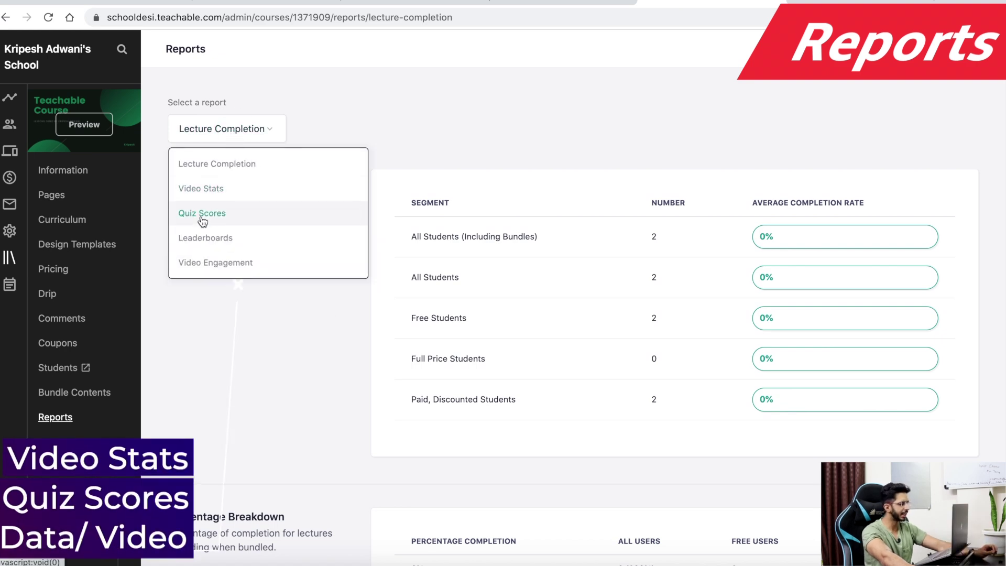
pyautogui.scroll(-1, 202, 222)
pyautogui.scroll(-2, 199, 241)
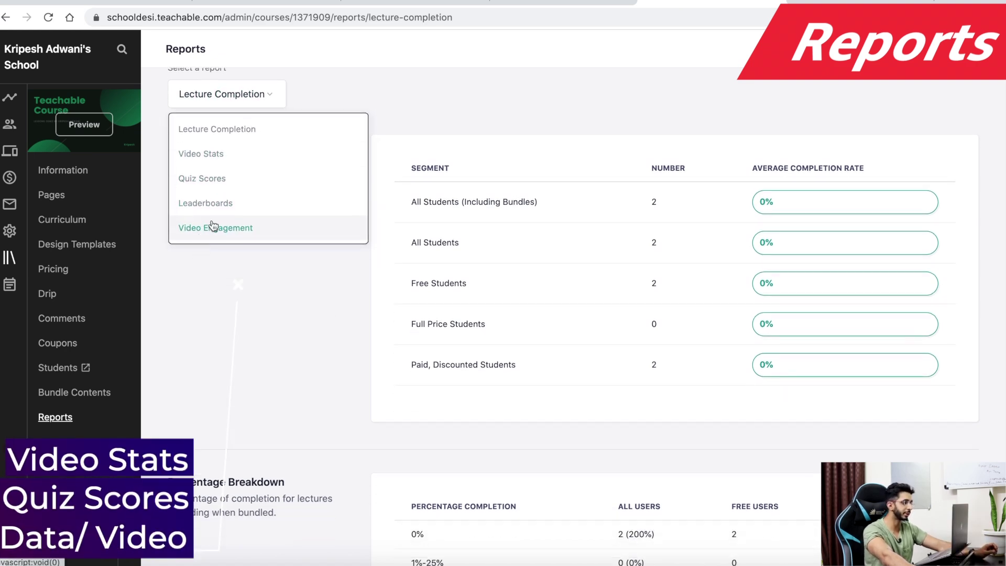
pyautogui.click(225, 179)
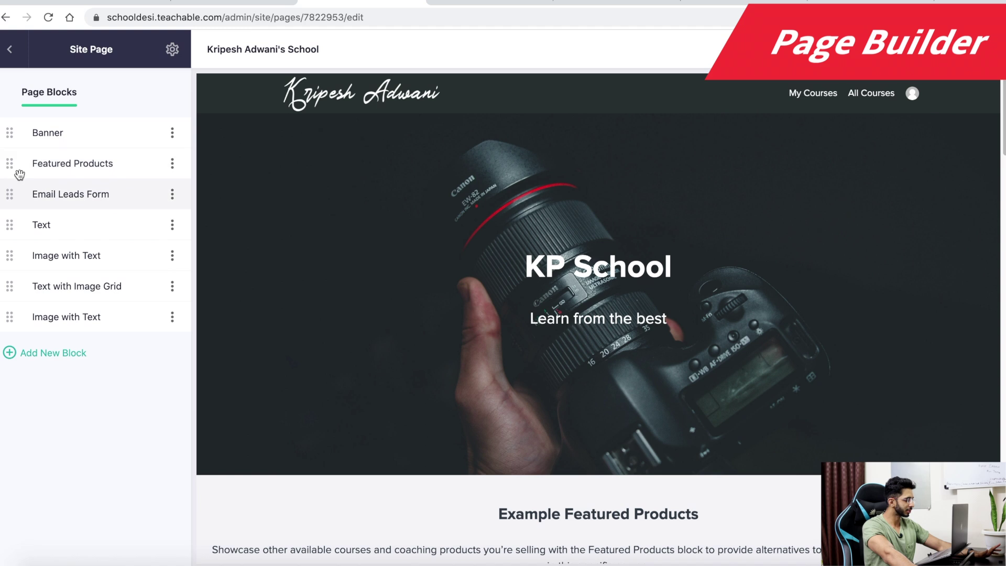
# Examine the Featured Products block on the school's site page and its content settings, and return to the block list
pyautogui.moveTo(17, 144)
pyautogui.mouseDown()
pyautogui.moveTo(15, 178)
pyautogui.moveTo(32, 175)
pyautogui.moveTo(15, 135)
pyautogui.mouseUp()
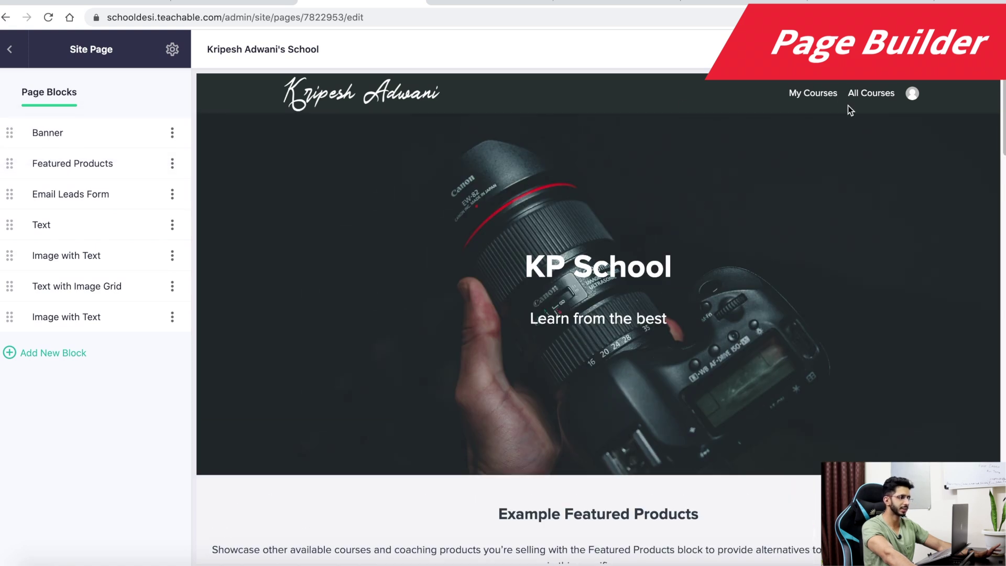
pyautogui.scroll(-6, 722, 241)
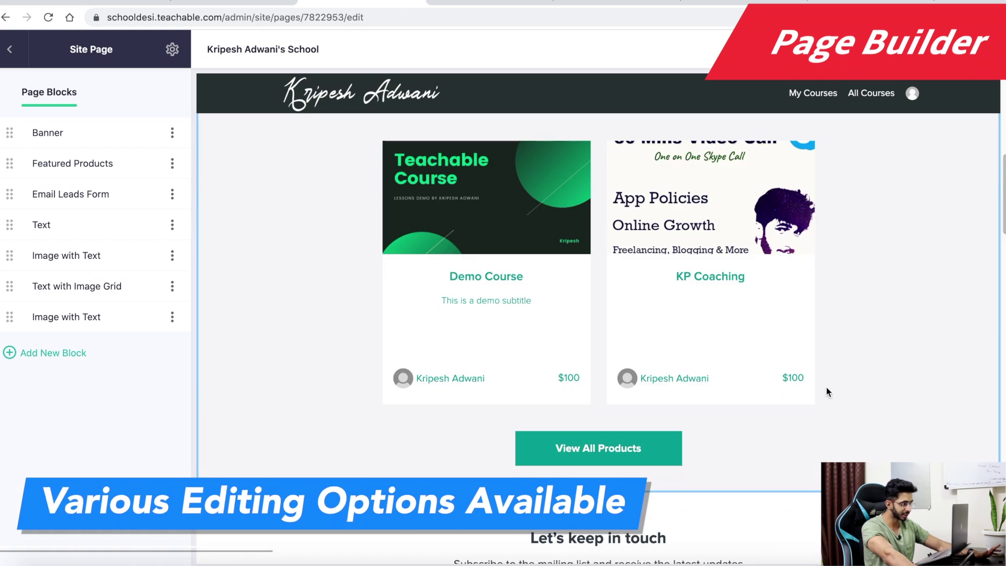
pyautogui.click(68, 163)
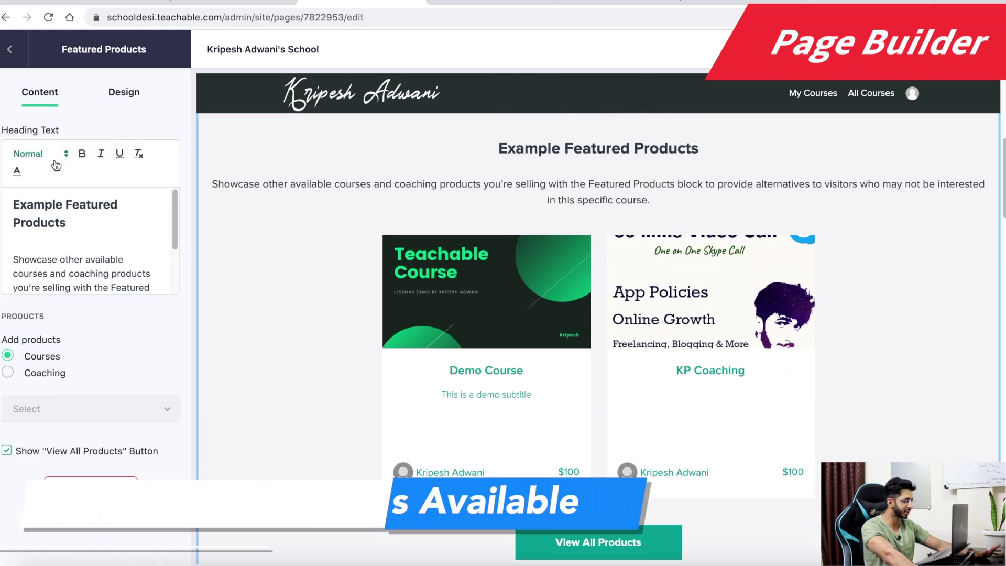
pyautogui.scroll(-2, 103, 328)
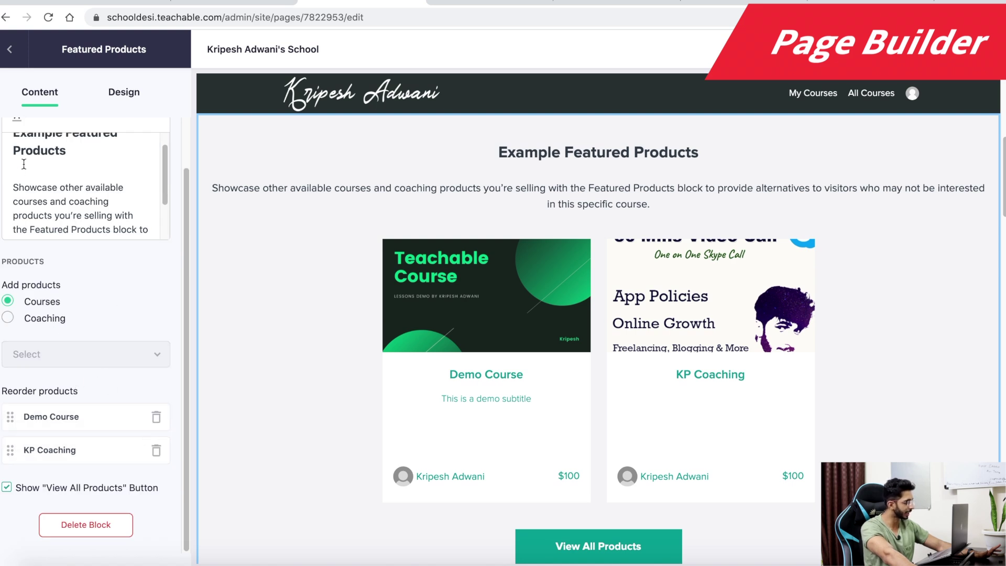
pyautogui.click(16, 63)
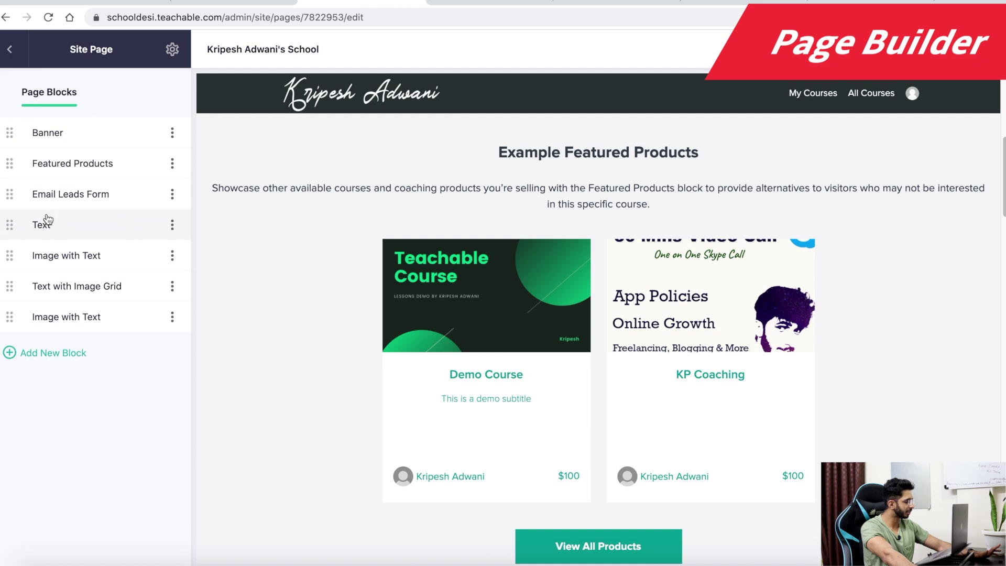
# Look through the site page's remaining blocks down to the footer, and open the choices for adding a new block
pyautogui.scroll(-10, 394, 272)
pyautogui.scroll(4, 546, 272)
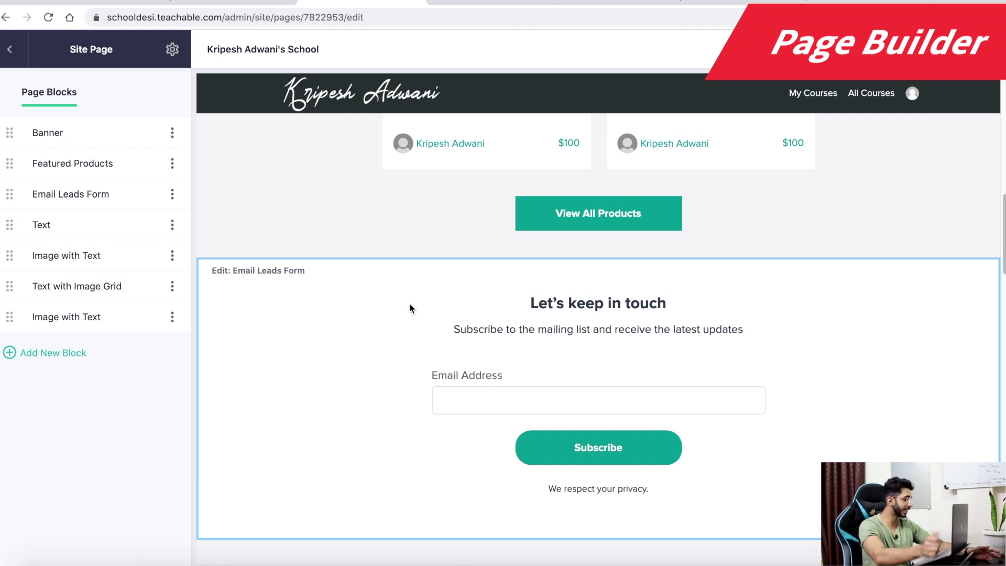
pyautogui.scroll(-10, 400, 319)
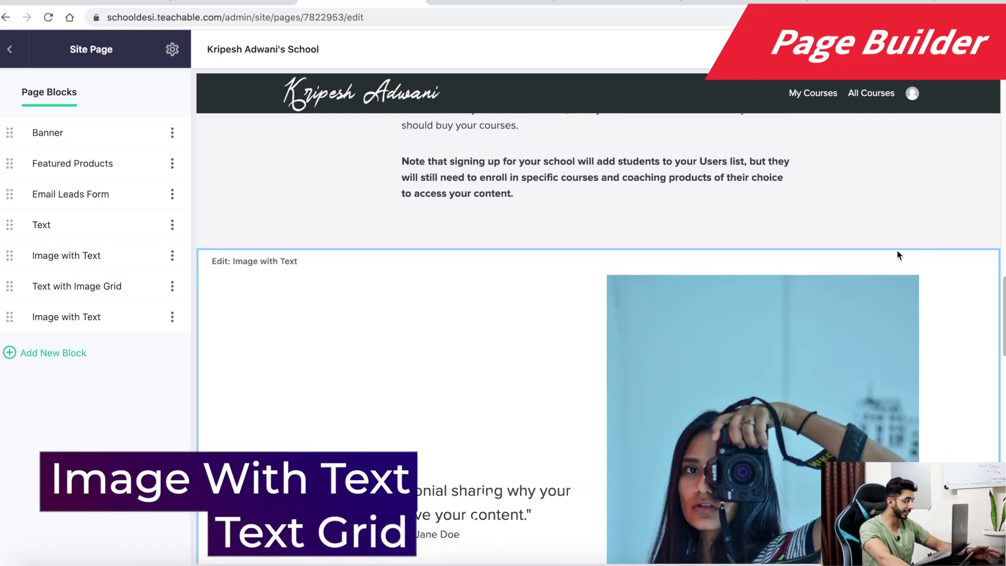
pyautogui.scroll(-15, 750, 282)
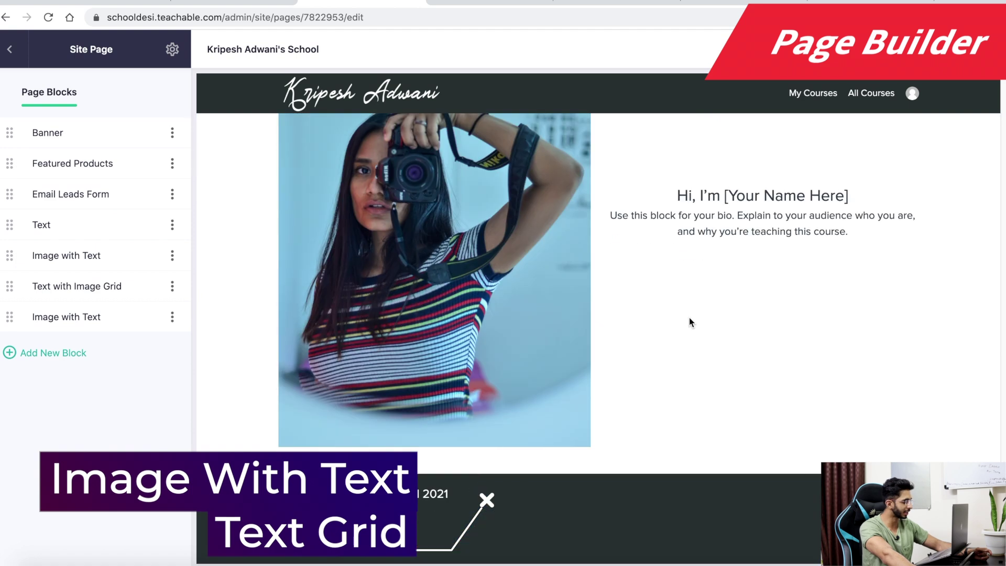
pyautogui.click(51, 356)
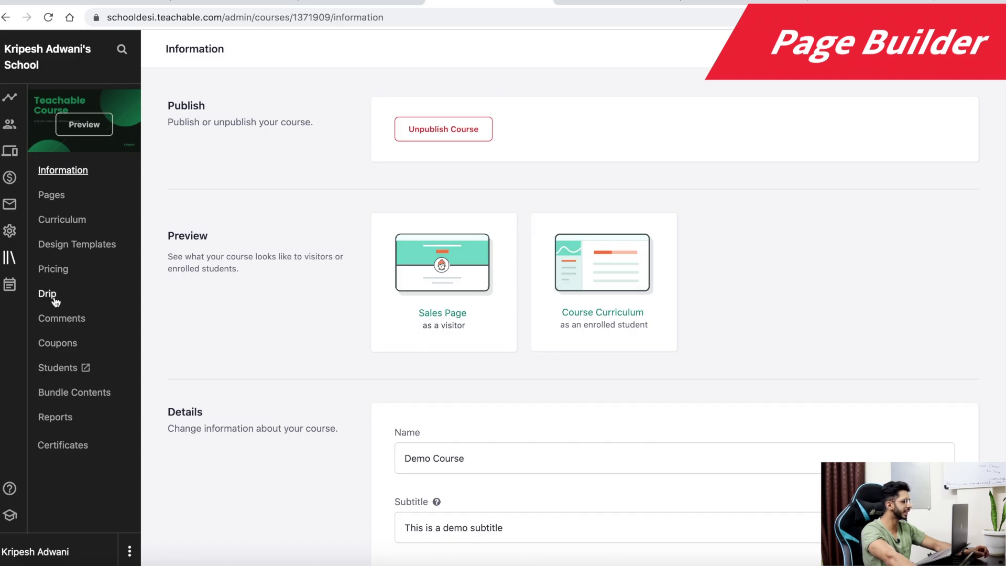
# Open the Demo Course's primary sales page for editing from the course pages
pyautogui.click(53, 198)
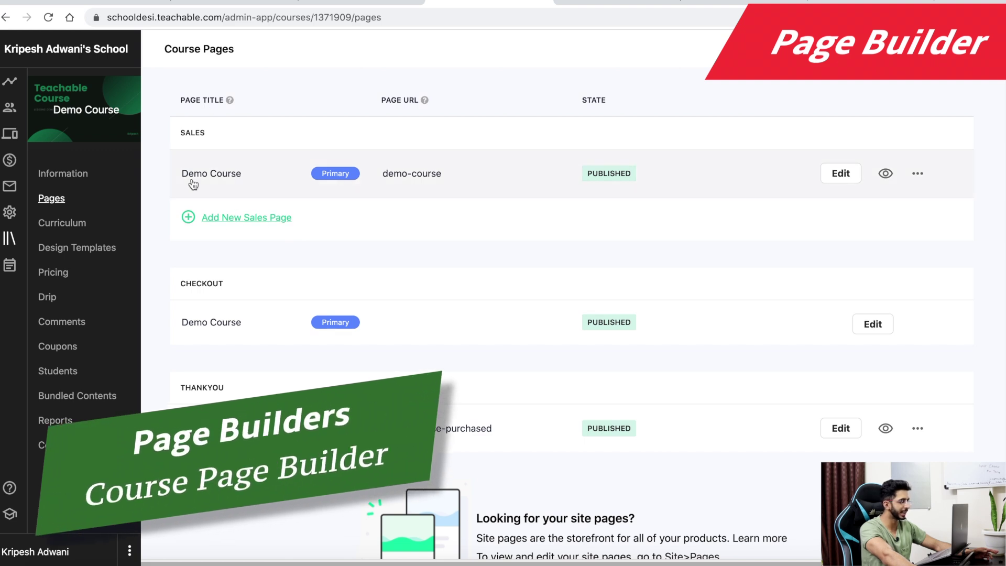
pyautogui.click(840, 173)
pyautogui.click(521, 6)
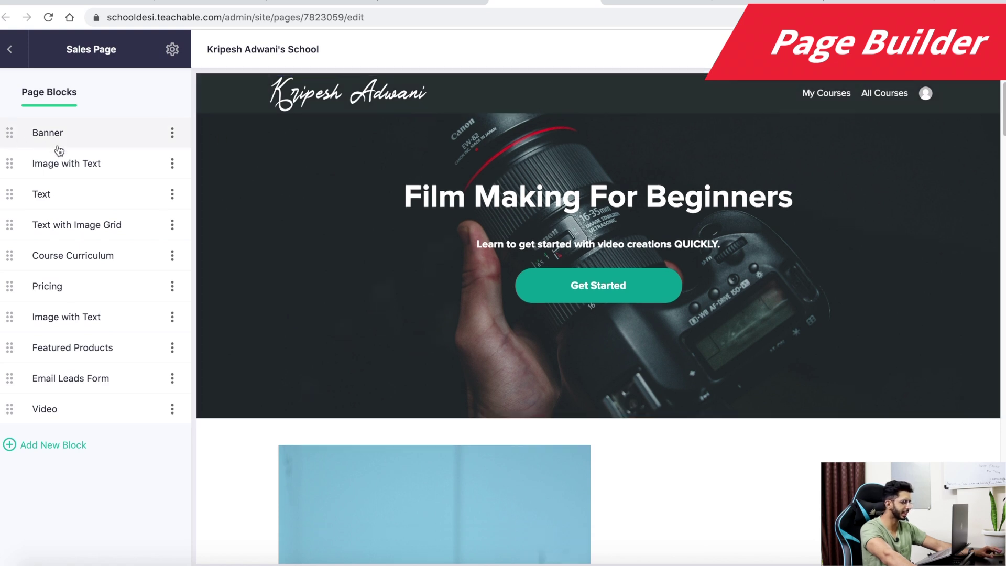
# Move the sales page's Course Curriculum block directly below the Banner block
pyautogui.scroll(-10, 458, 370)
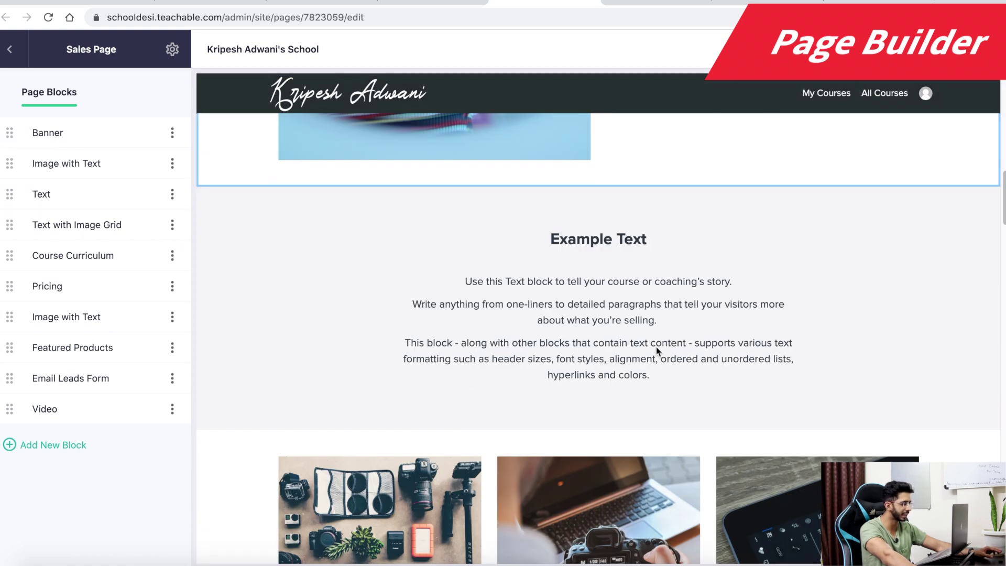
pyautogui.scroll(-9, 605, 329)
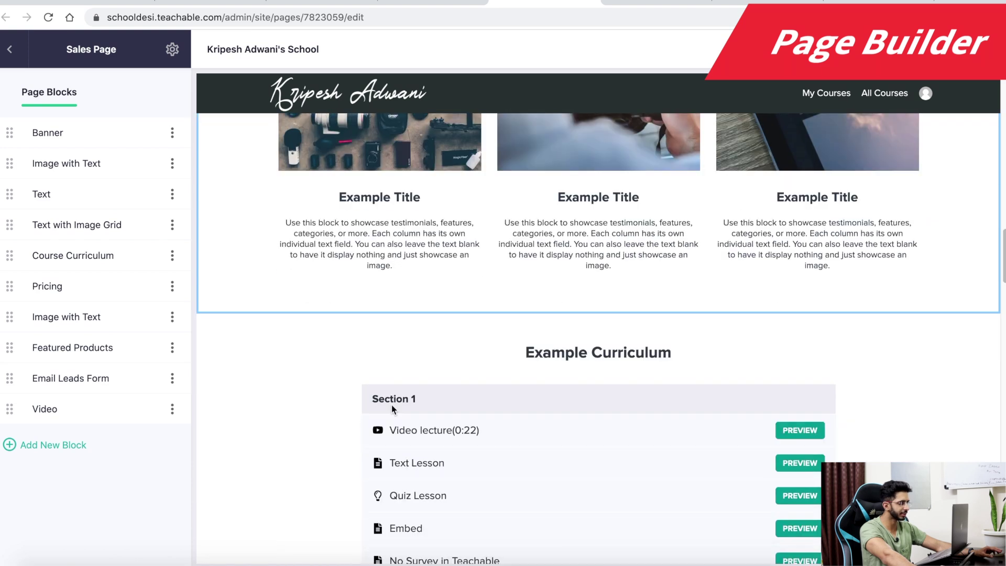
pyautogui.moveTo(8, 256); pyautogui.dragTo(32, 173)
pyautogui.scroll(10, 443, 331)
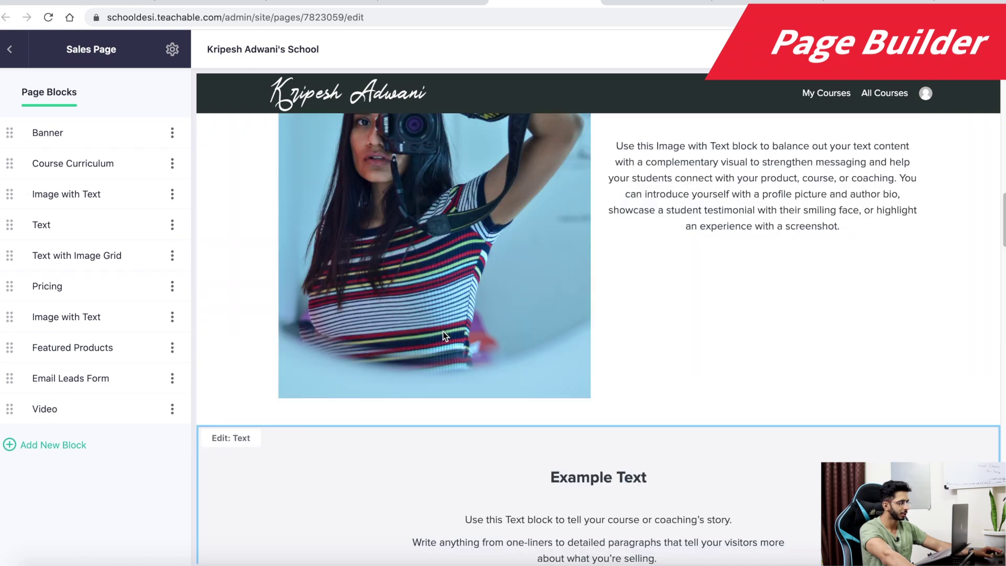
# Move the sales page's Pricing block directly below the Course Curriculum block
pyautogui.scroll(-6, 579, 226)
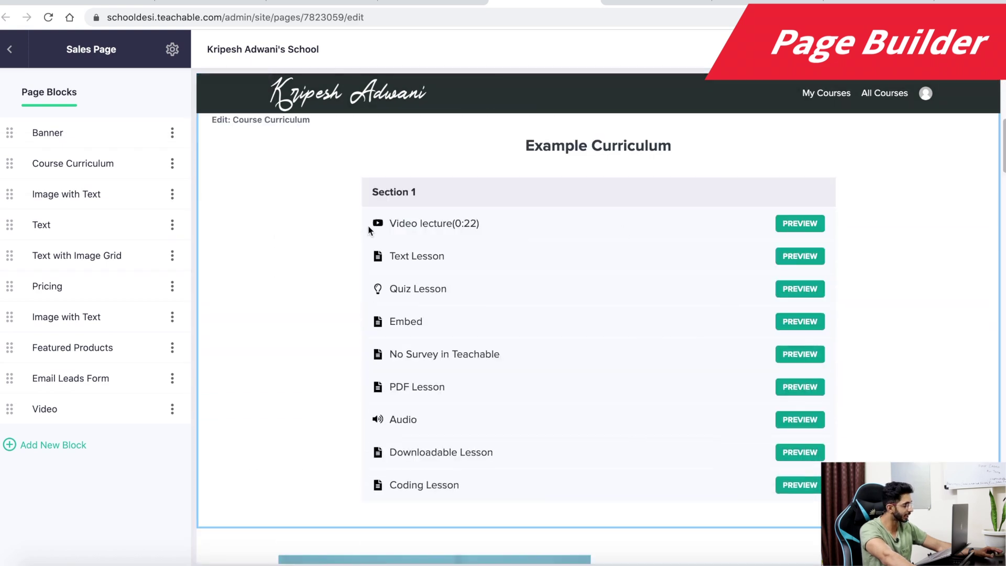
pyautogui.moveTo(17, 295); pyautogui.dragTo(4, 193)
pyautogui.scroll(-5, 358, 269)
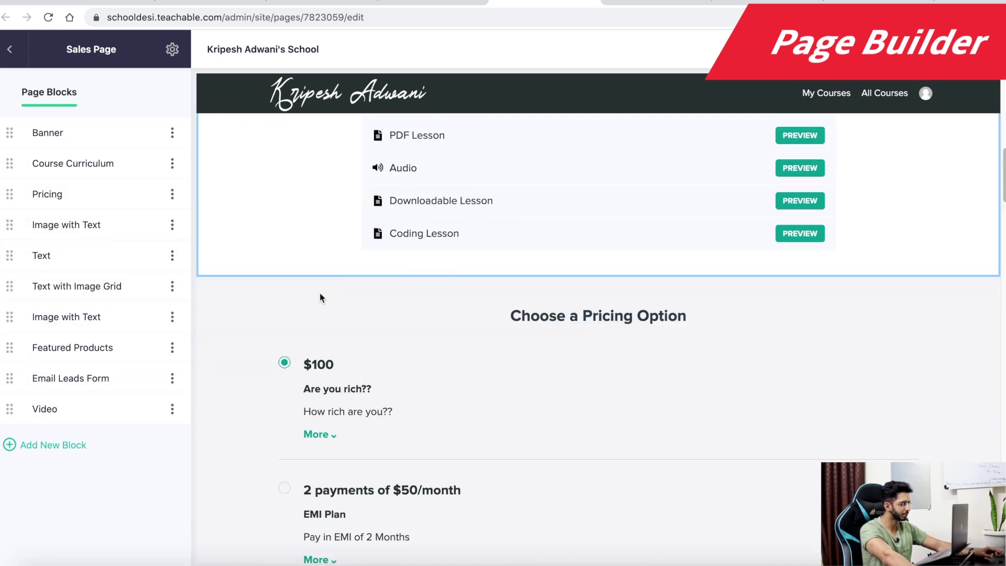
# Move the Email Leads Form and Video blocks directly below the Pricing block, in that order
pyautogui.scroll(-20, 629, 224)
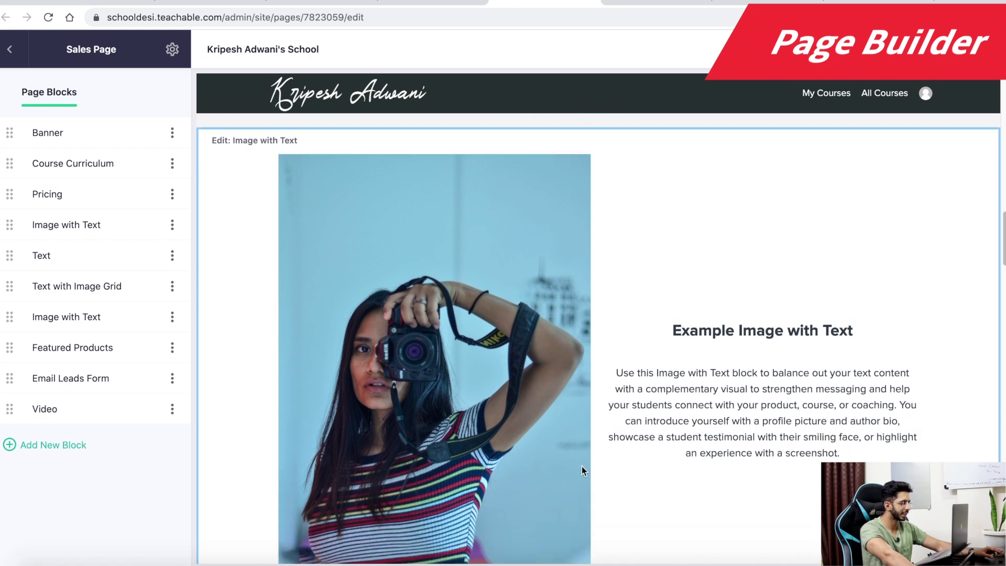
pyautogui.scroll(-20, 593, 425)
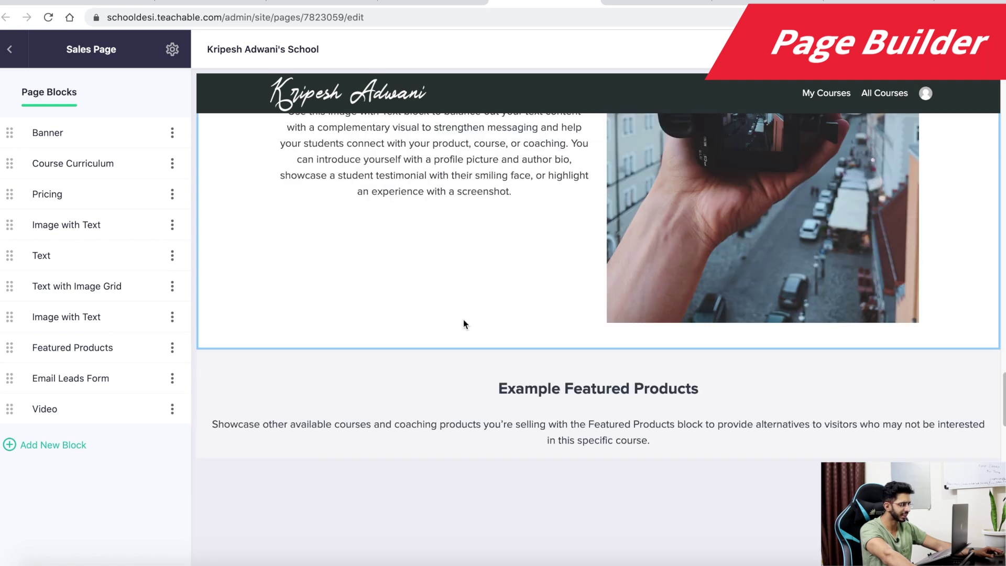
pyautogui.scroll(-10, 463, 324)
pyautogui.moveTo(9, 383); pyautogui.dragTo(5, 224)
pyautogui.moveTo(7, 409); pyautogui.dragTo(6, 255)
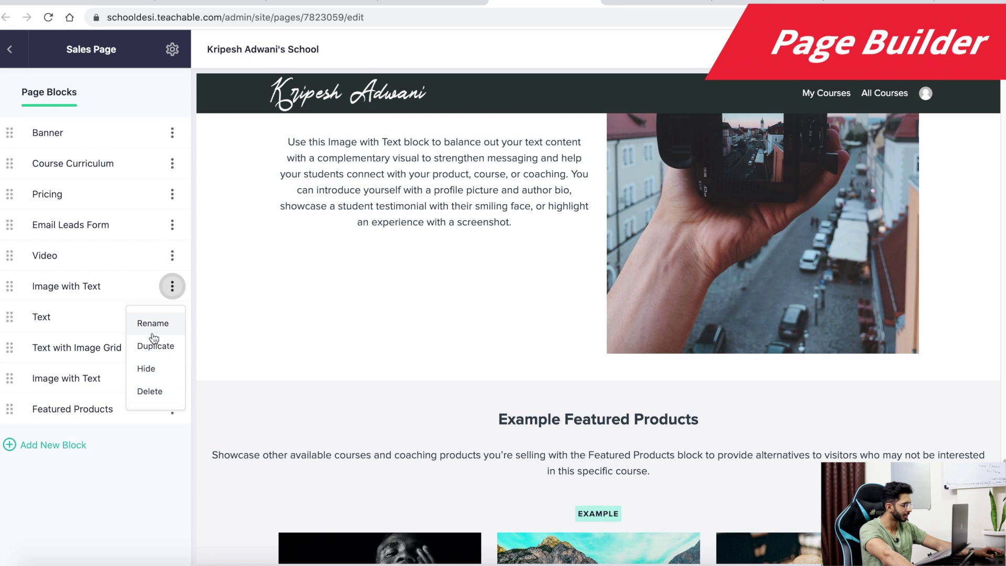
# Hide the sales page's two Image with Text blocks and its Text, Text with Image Grid and Featured Products blocks
pyautogui.click(173, 317)
pyautogui.click(154, 398)
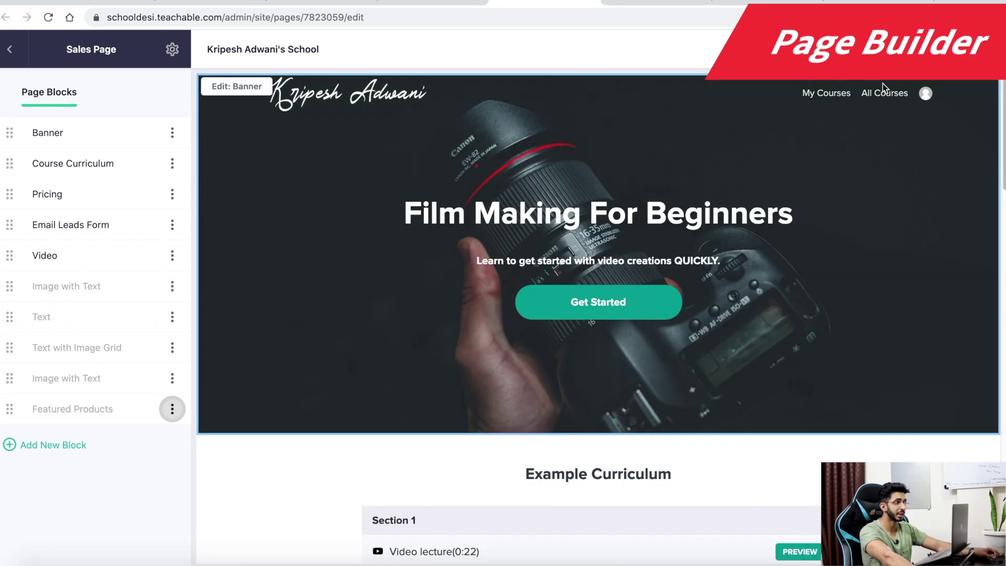
# Preview the sales page as public, look through its course curriculum and open the video lecture's preview
pyautogui.click(891, 49)
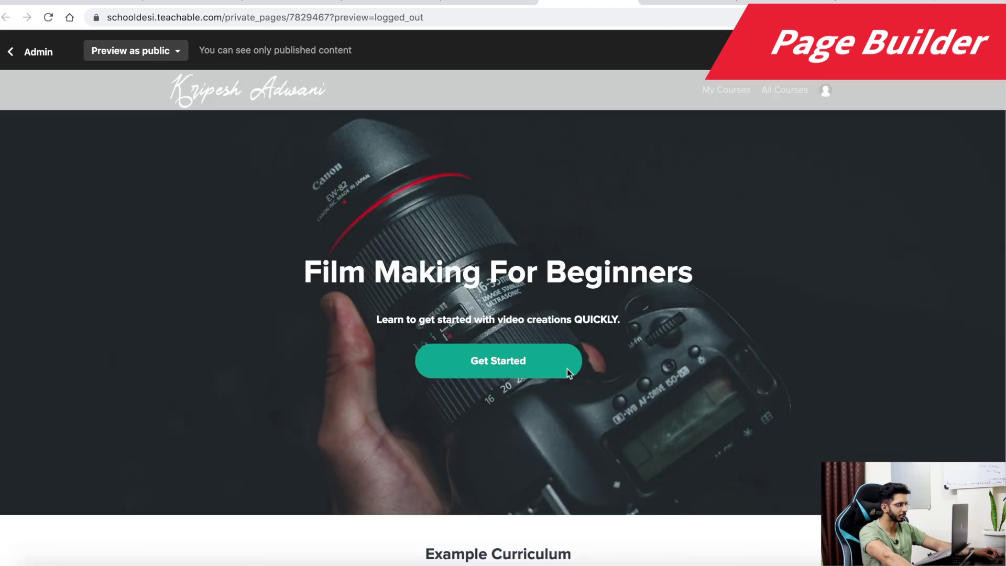
pyautogui.scroll(-7, 517, 365)
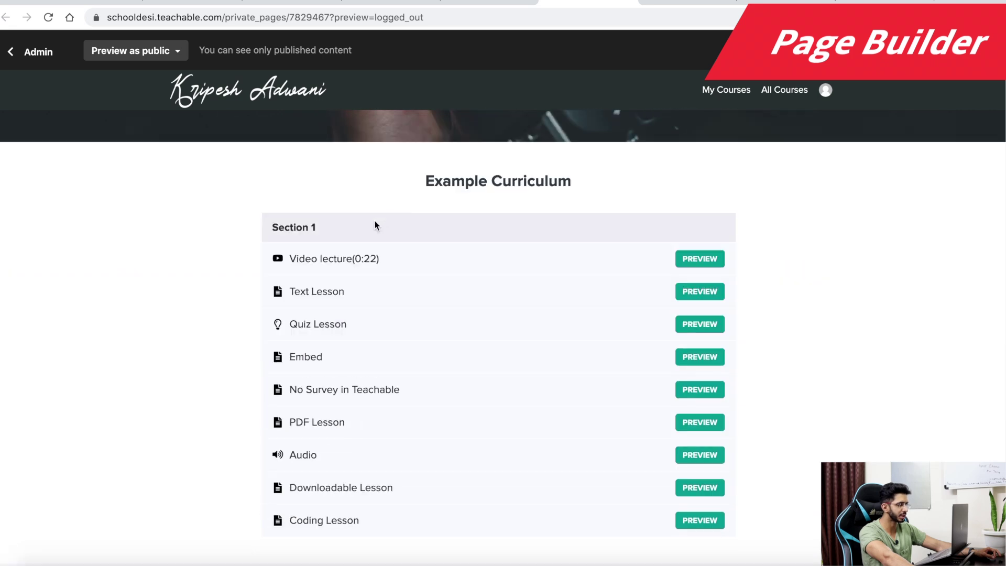
pyautogui.click(687, 259)
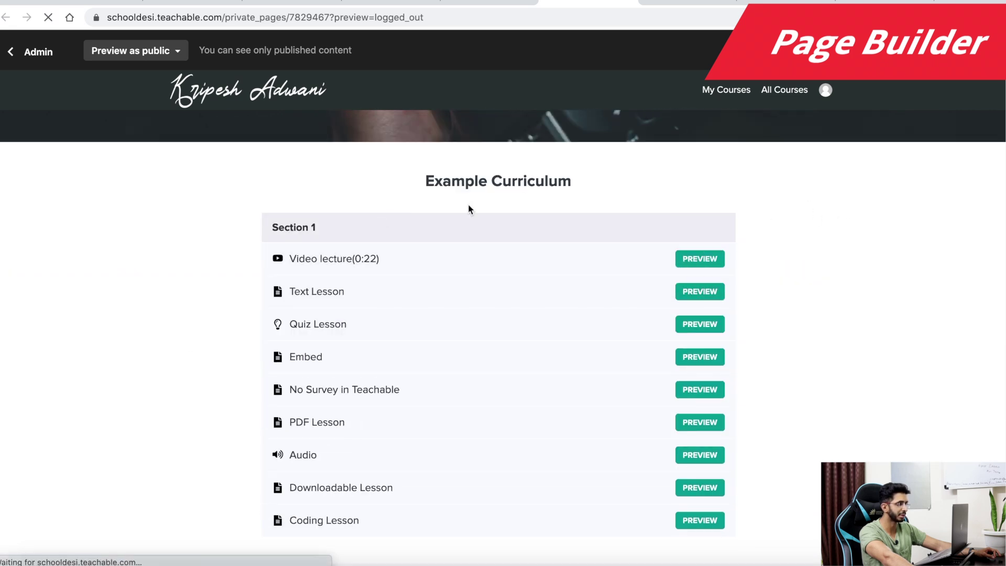
pyautogui.scroll(-5, 133, 348)
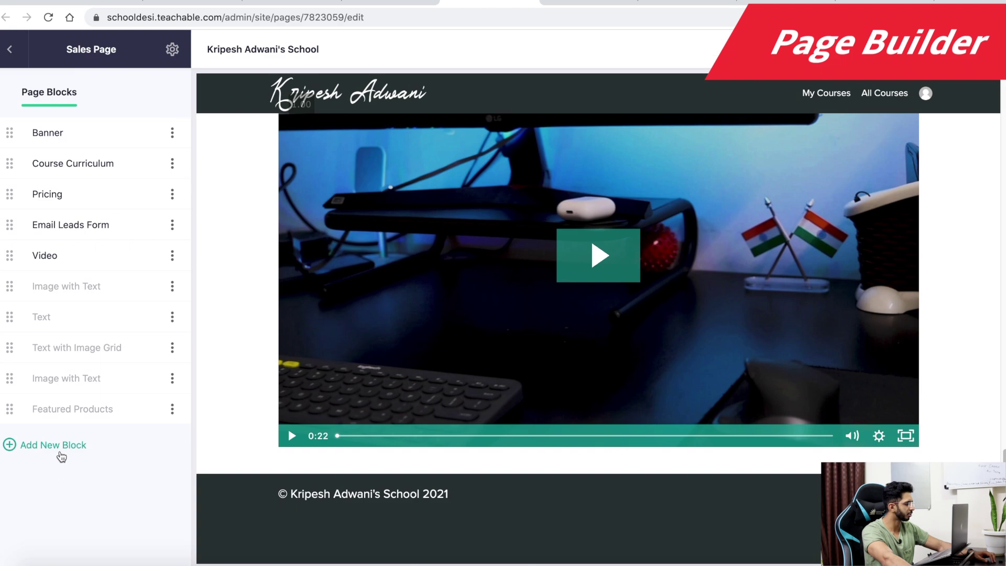
# Open the Demo Course's checkout page for editing and examine its testimonials section alongside the preview
pyautogui.click(35, 505)
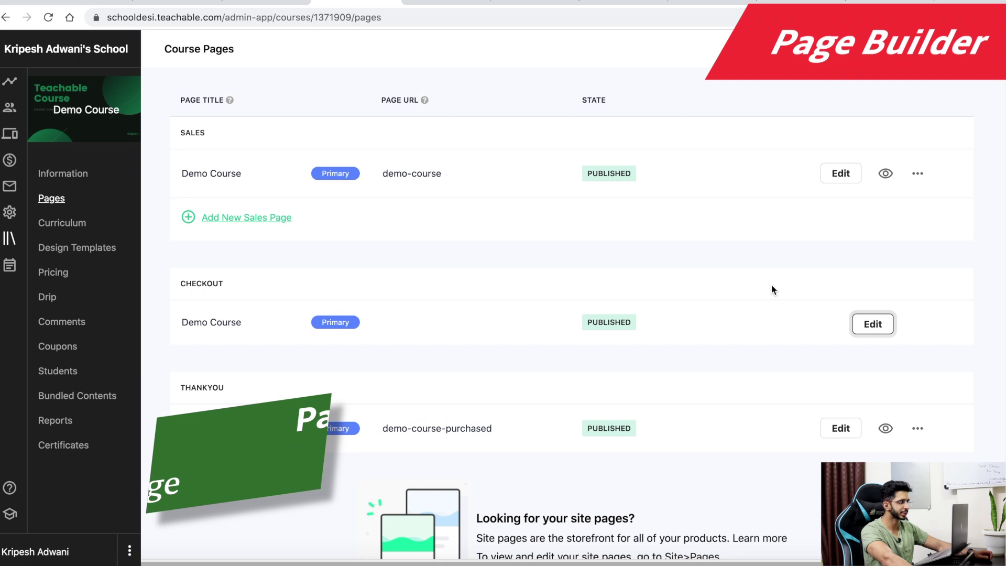
pyautogui.click(870, 325)
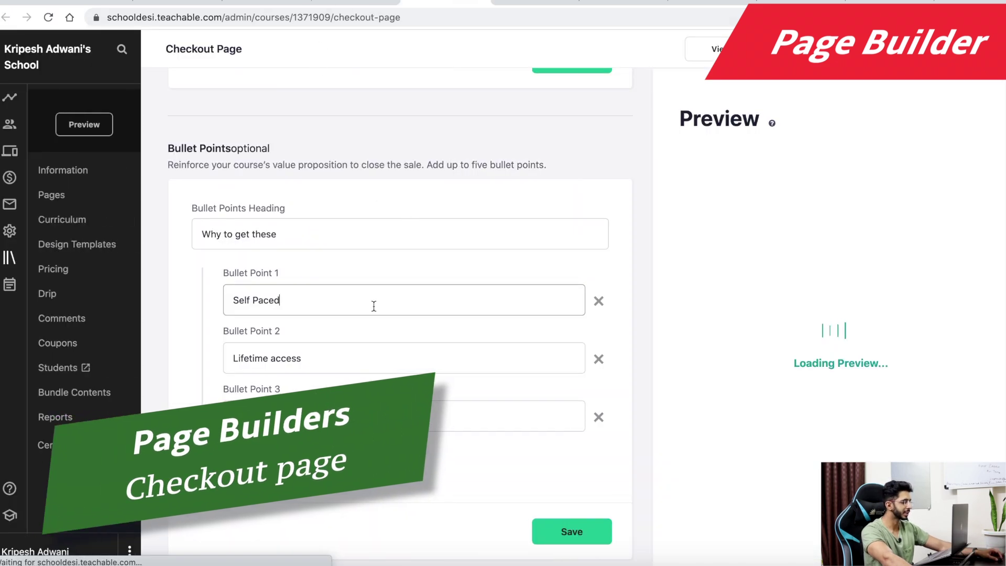
pyautogui.scroll(-10, 414, 262)
pyautogui.scroll(2, 414, 331)
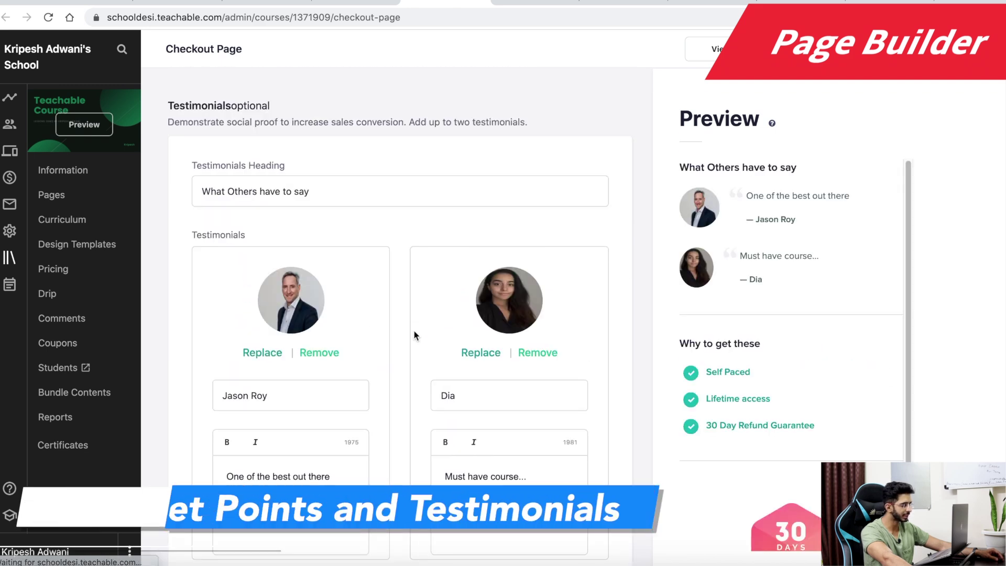
pyautogui.scroll(-1, 391, 329)
pyautogui.scroll(-1, 769, 215)
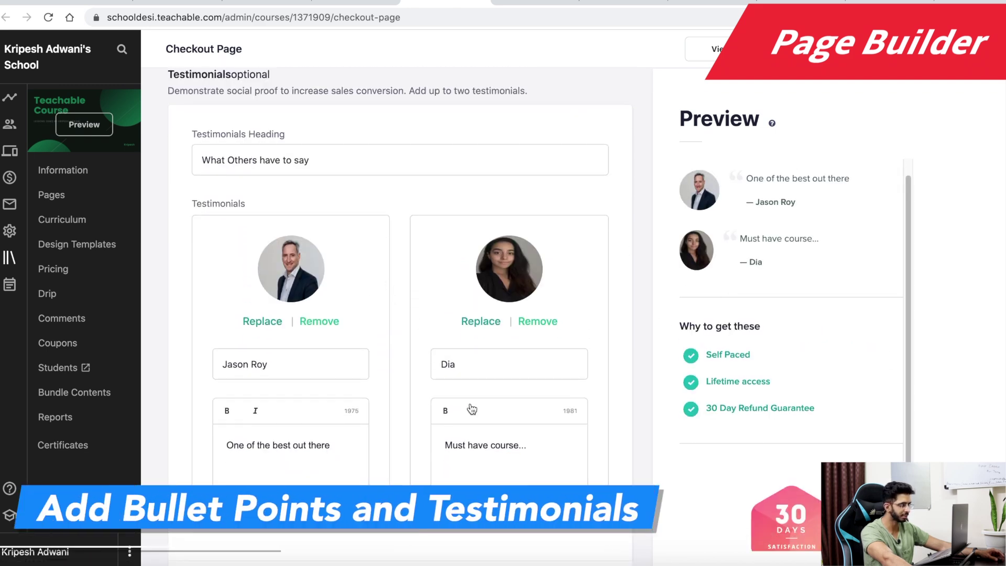
# Look through the checkout page's bullet points and the course guarantee badge choices, including the custom upload
pyautogui.scroll(-9, 417, 454)
pyautogui.scroll(-2, 416, 454)
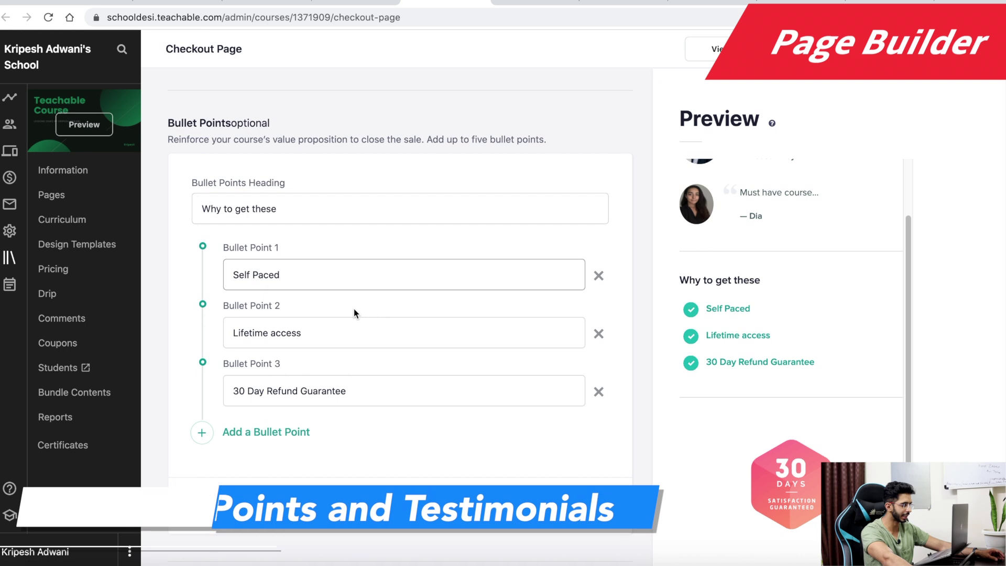
pyautogui.scroll(-8, 778, 393)
pyautogui.scroll(-13, 502, 325)
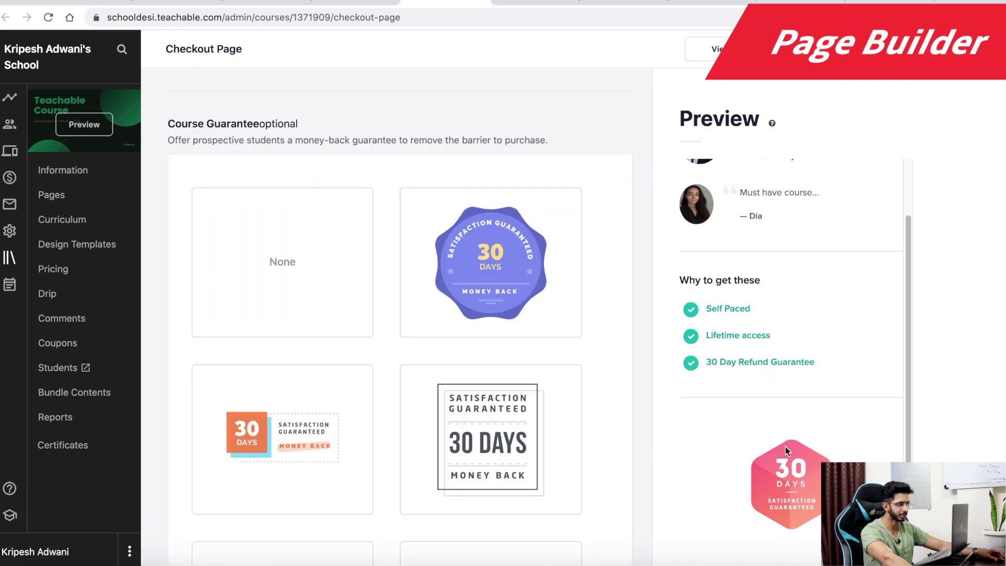
pyautogui.scroll(-2, 439, 433)
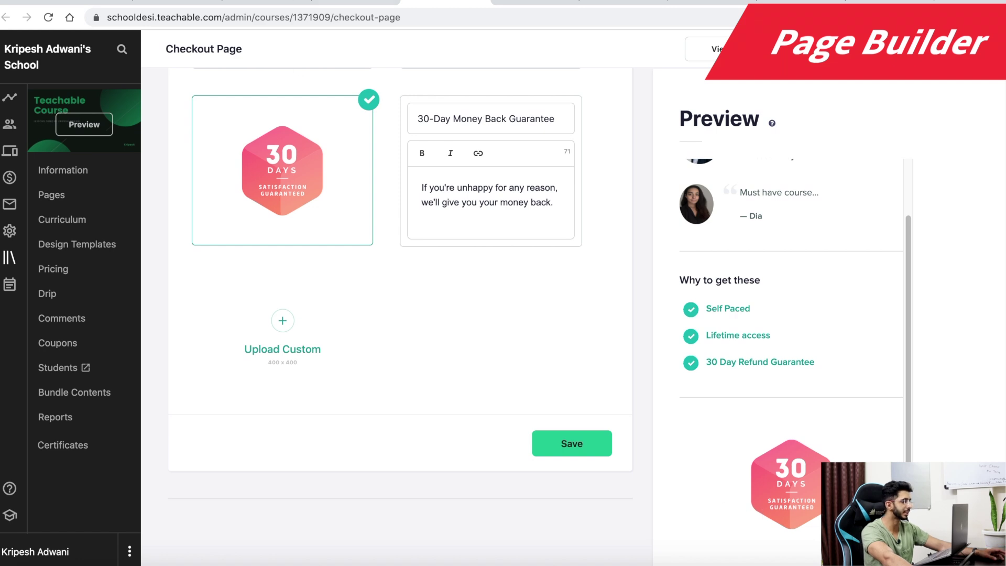
# Open the Demo Course's thank-you page in the builder and look through its available block types and existing blocks
pyautogui.click(351, 2)
pyautogui.scroll(-2, 206, 346)
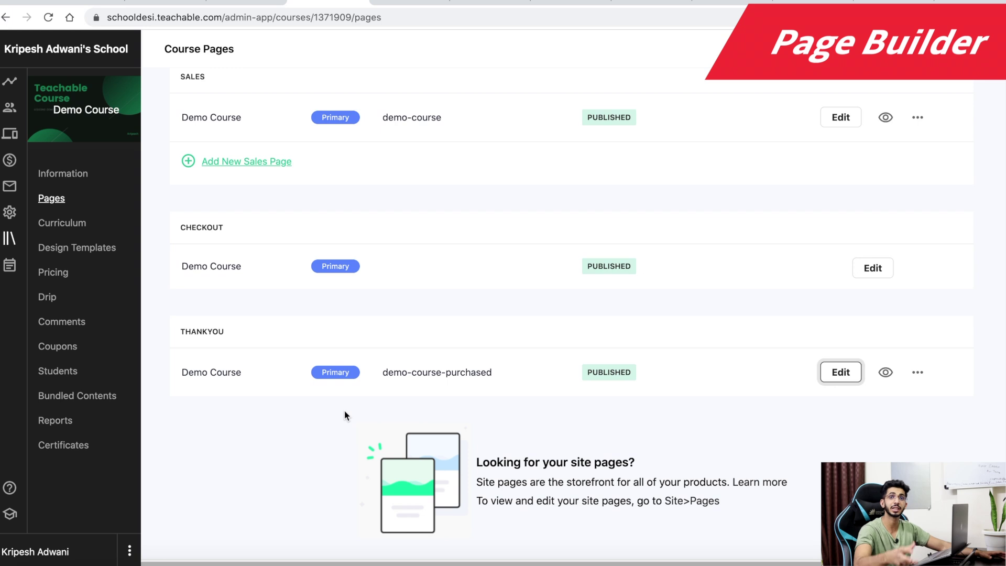
pyautogui.click(468, 4)
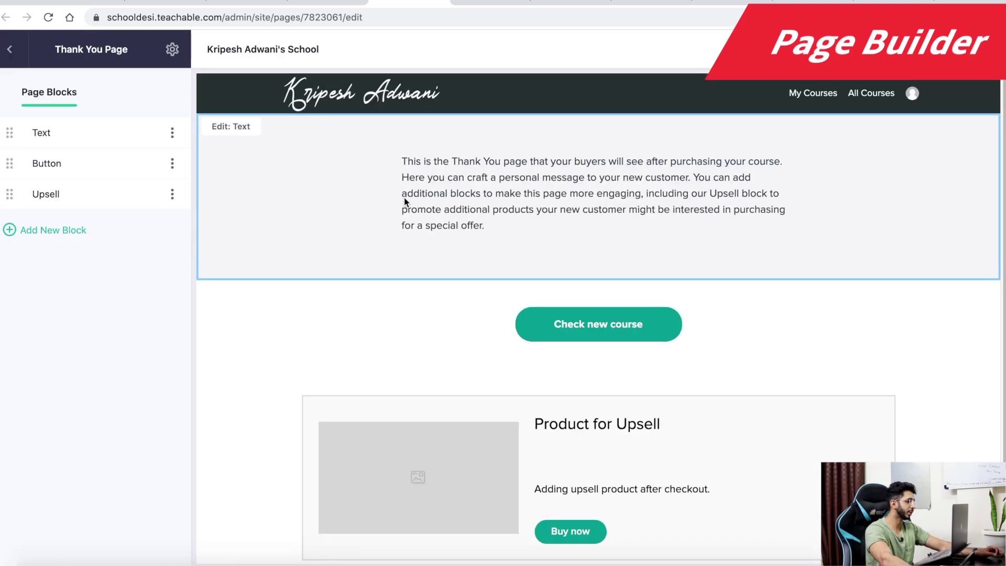
pyautogui.click(36, 233)
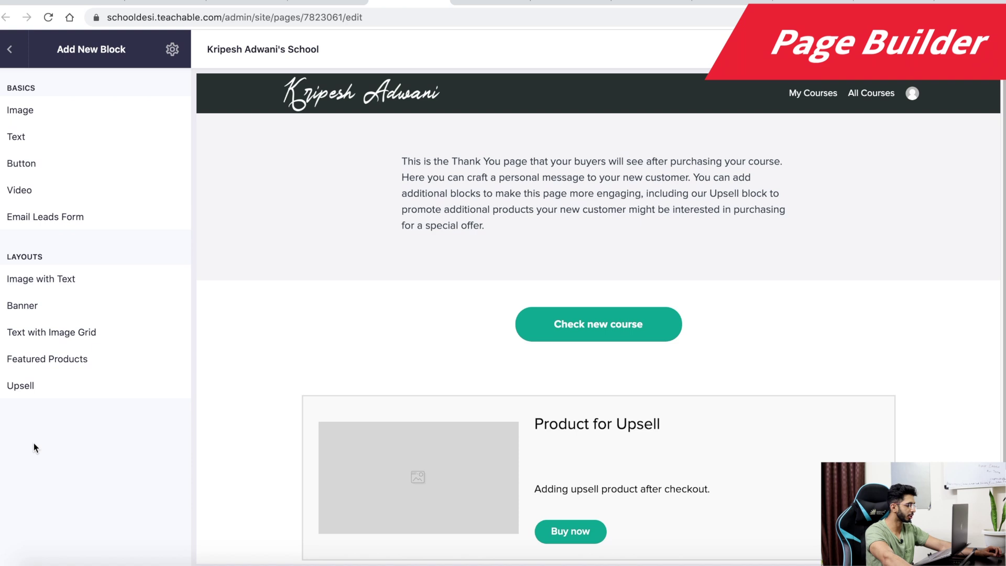
pyautogui.click(9, 49)
pyautogui.scroll(-3, 629, 414)
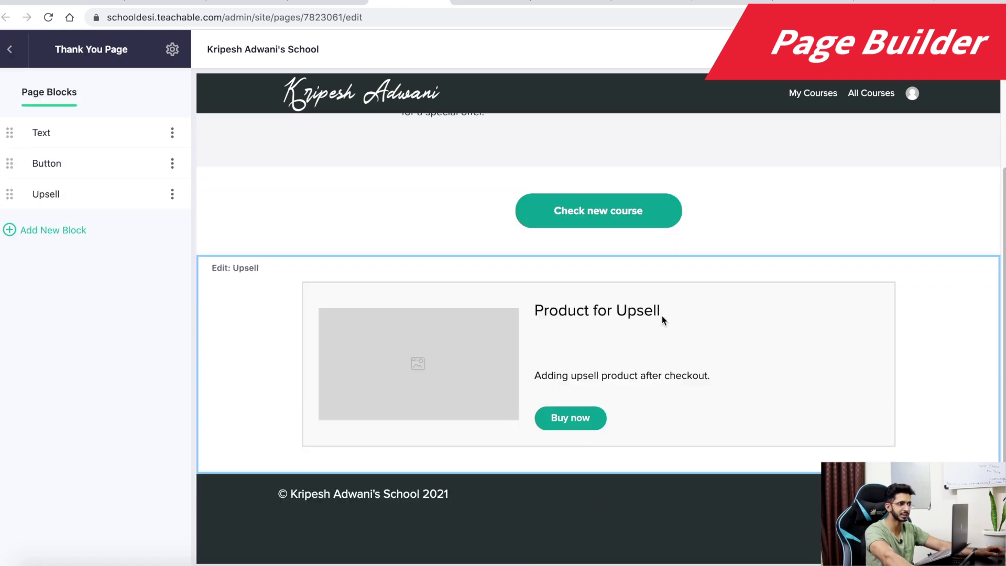
pyautogui.scroll(3, 424, 353)
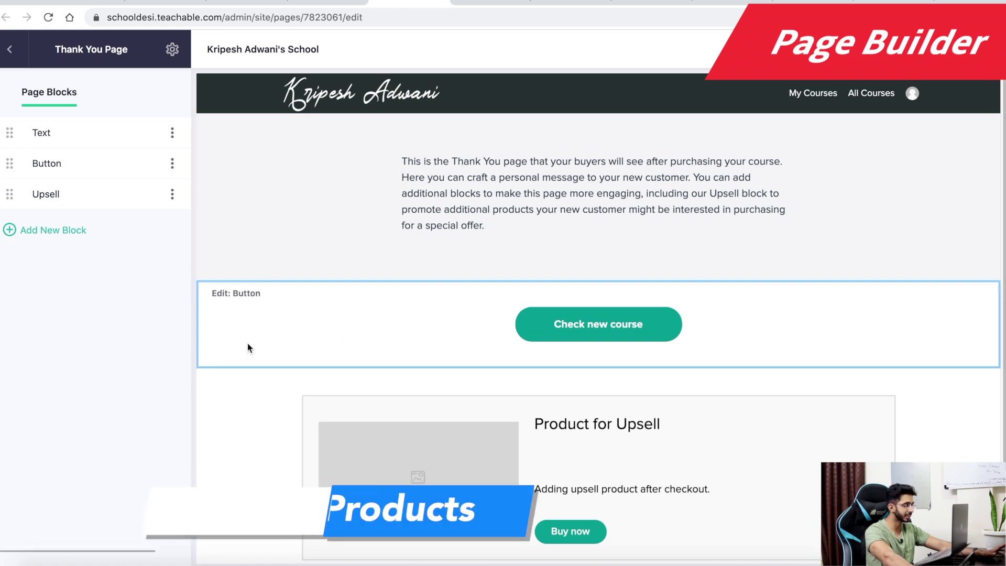
# Move the thank-you page's Upsell block above the Button block and select the Upsell block
pyautogui.scroll(-2, 283, 367)
pyautogui.moveTo(8, 177); pyautogui.dragTo(10, 195)
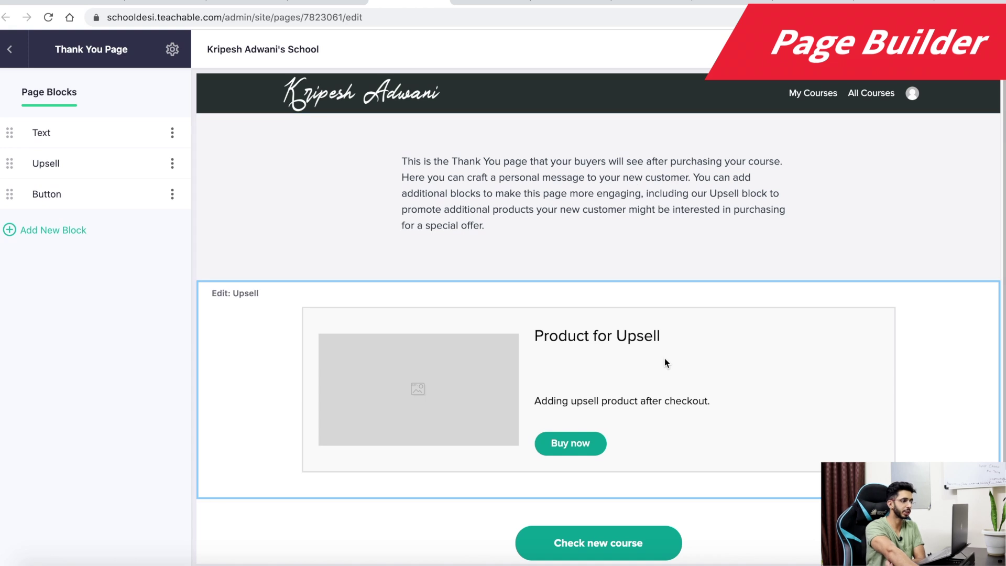
pyautogui.click(623, 352)
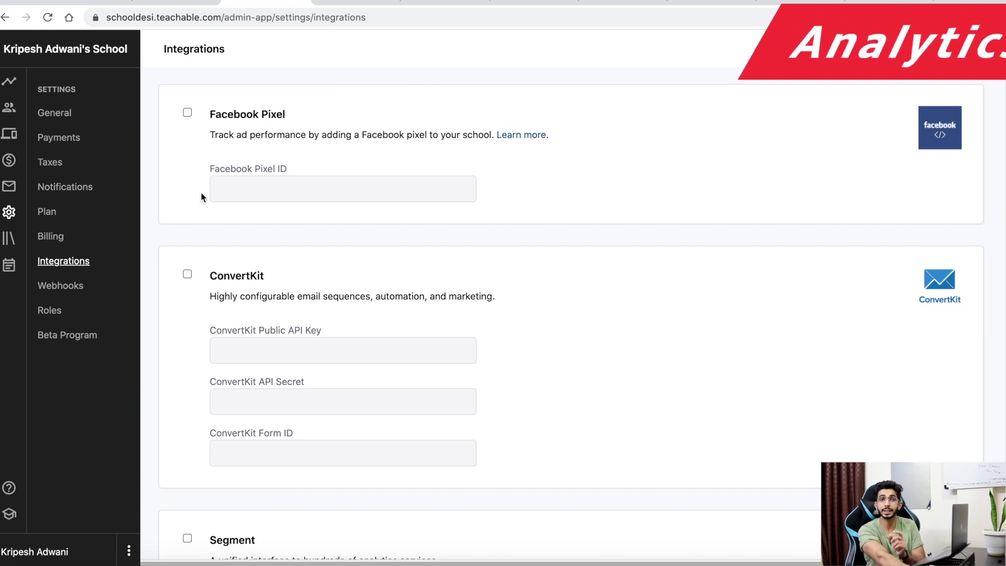
# Look through the school's integration settings for Facebook Pixel, ConvertKit, Segment and Google Analytics
pyautogui.scroll(-4, 203, 191)
pyautogui.scroll(-6, 211, 187)
pyautogui.scroll(5, 328, 382)
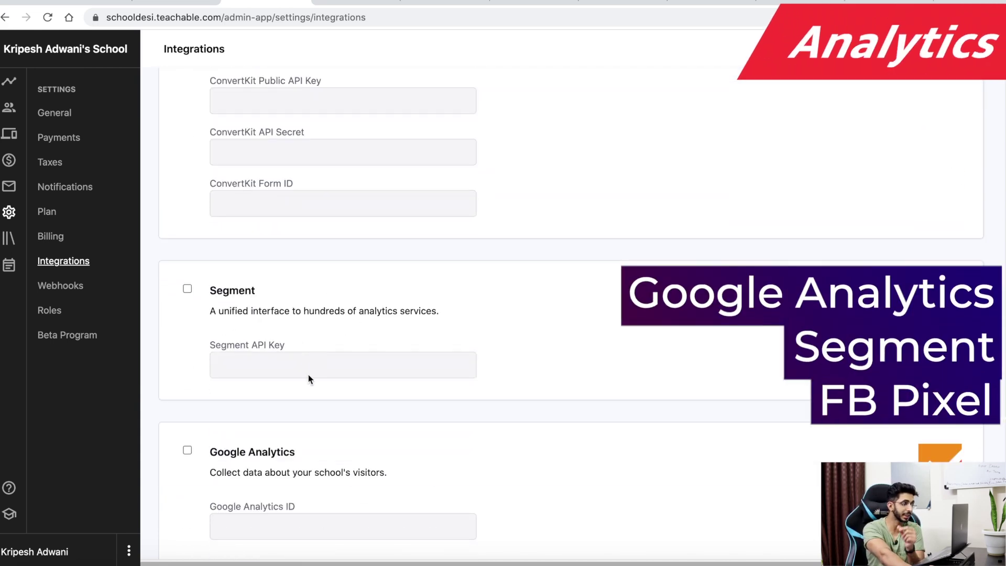
pyautogui.scroll(4, 306, 376)
pyautogui.scroll(-5, 306, 375)
pyautogui.scroll(5, 308, 382)
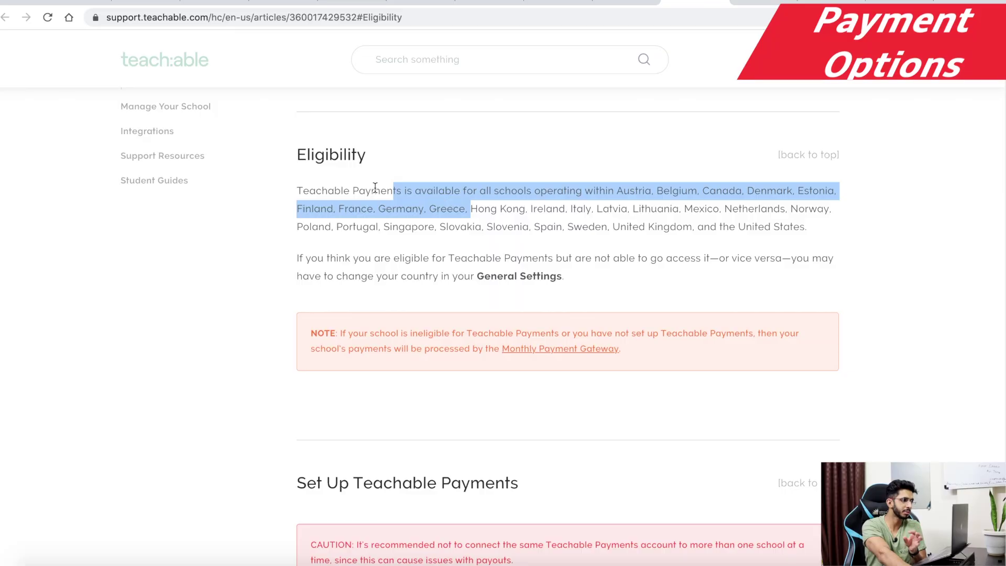
# Read the Teachable Payments country eligibility in the help article and the card processing fees in the school's payment settings
pyautogui.click(395, 192)
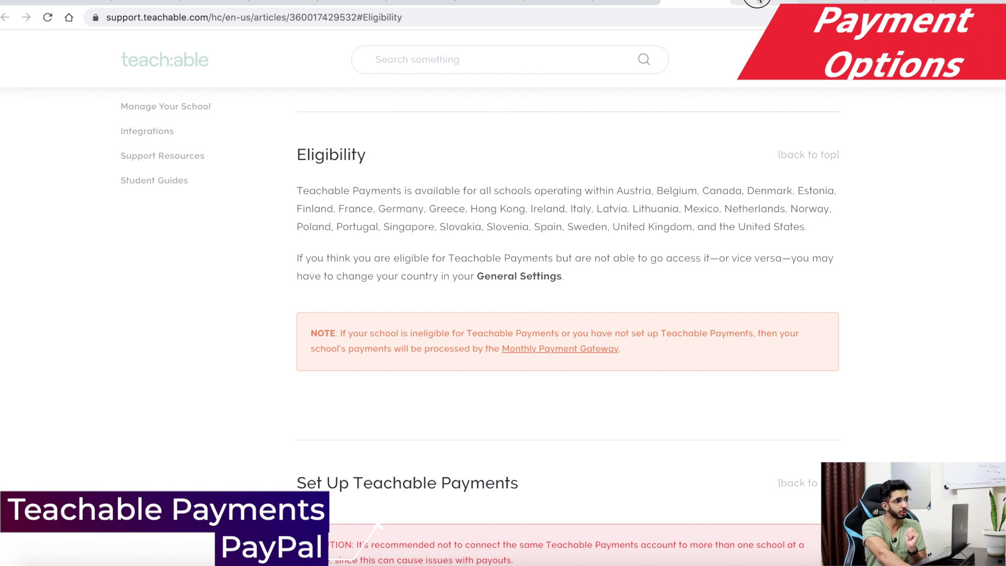
pyautogui.click(759, 1)
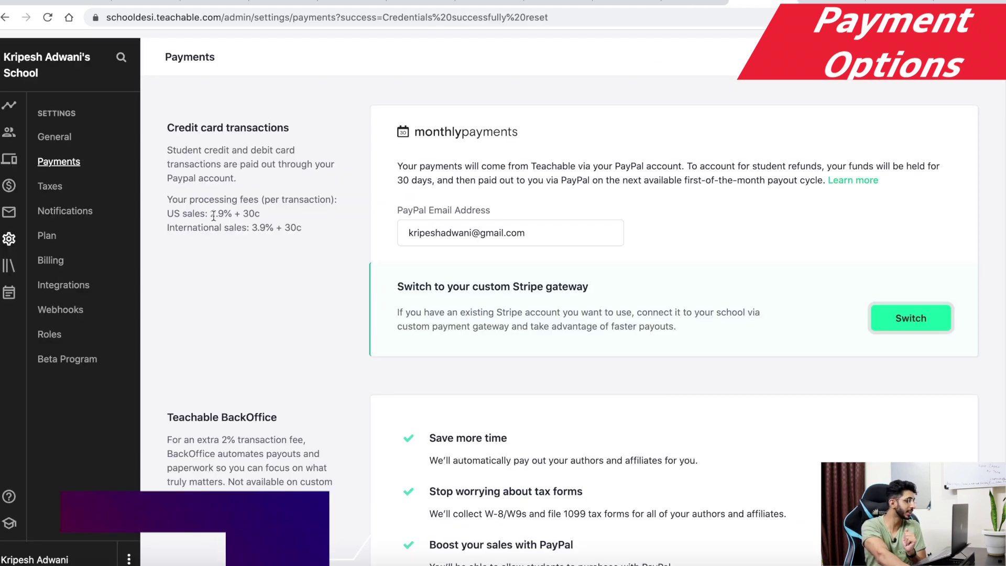
pyautogui.moveTo(210, 213); pyautogui.dragTo(261, 208)
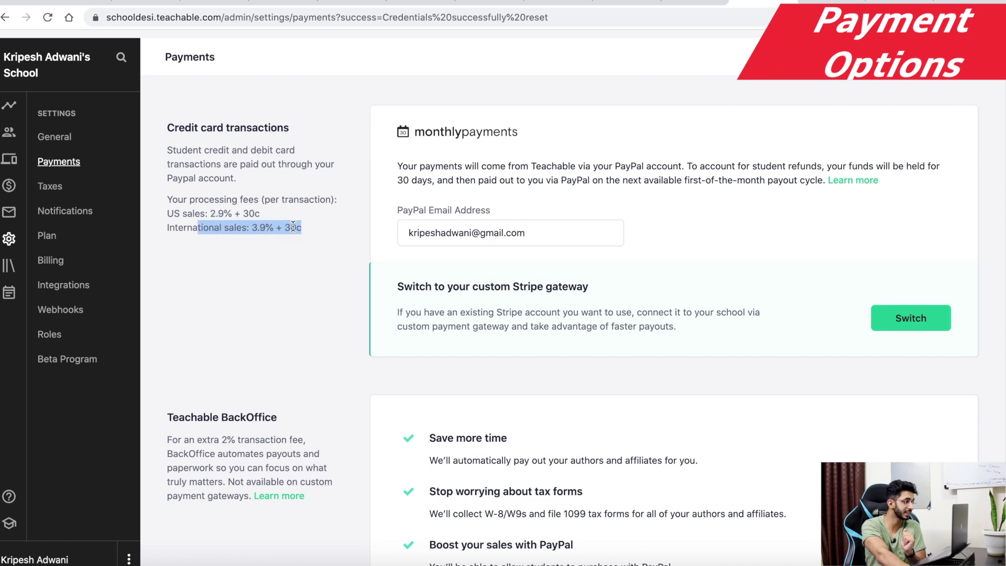
pyautogui.click(271, 225)
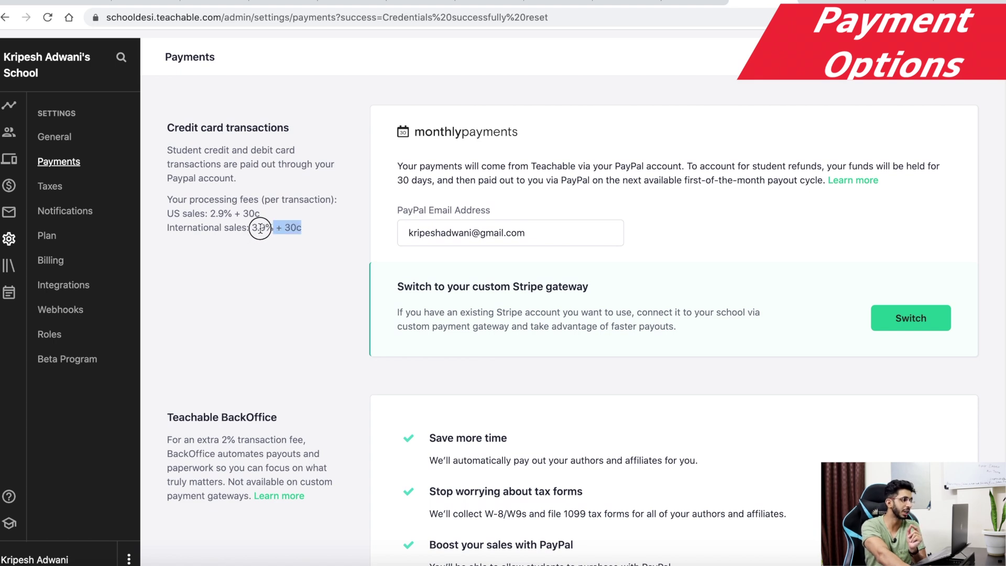